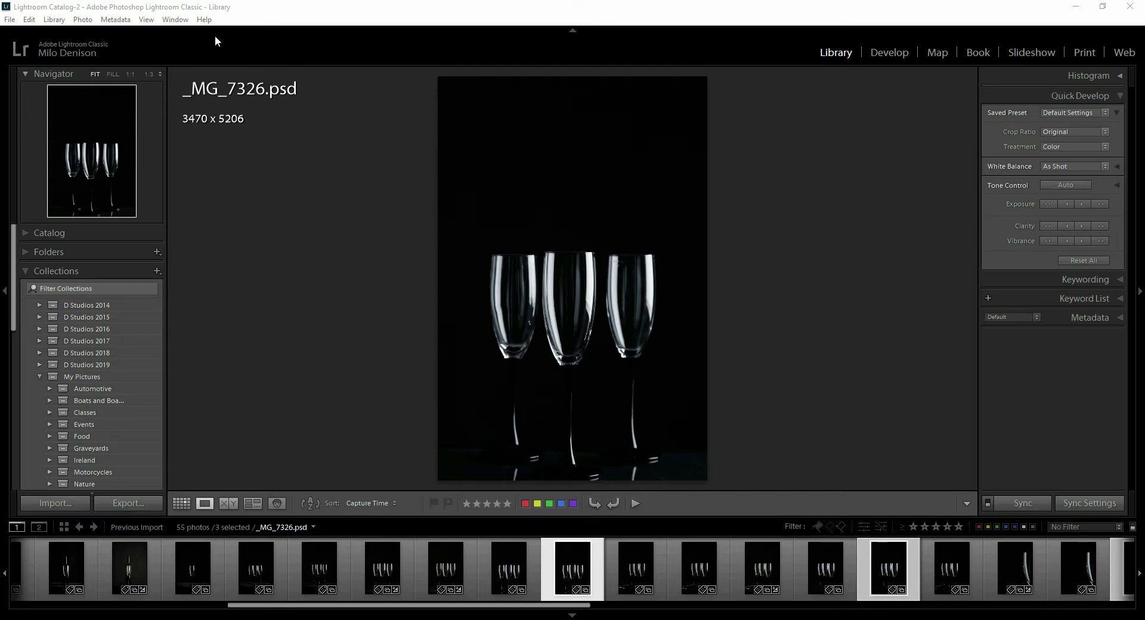
- Change the watermark text to 'Copyright ©' followed by the photographer's first name
left_click(28, 19)
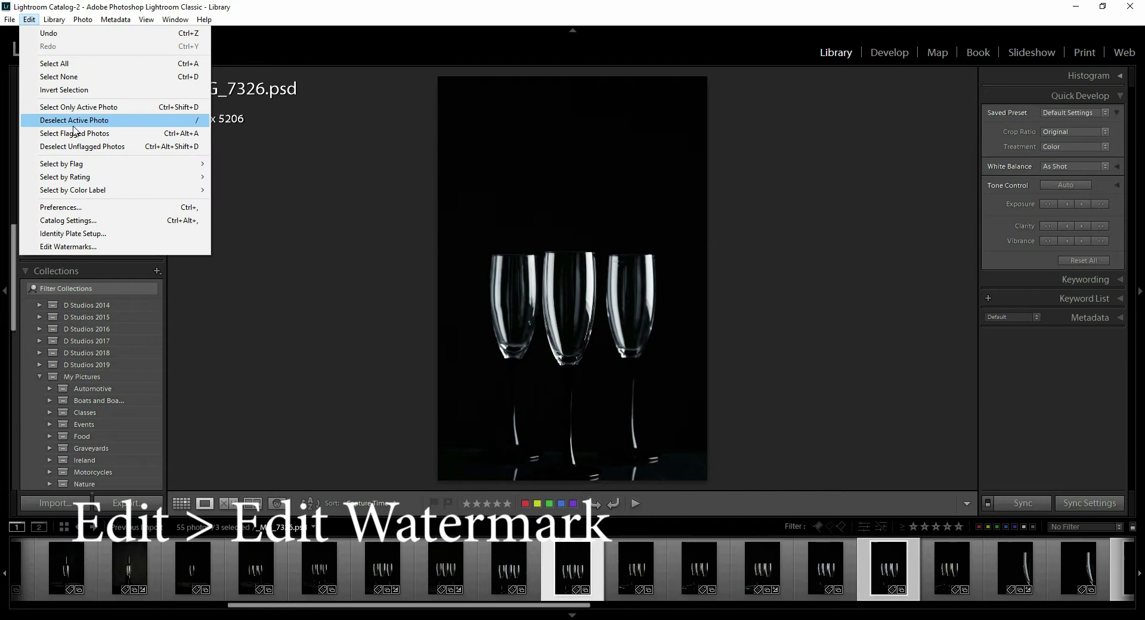
left_click(84, 245)
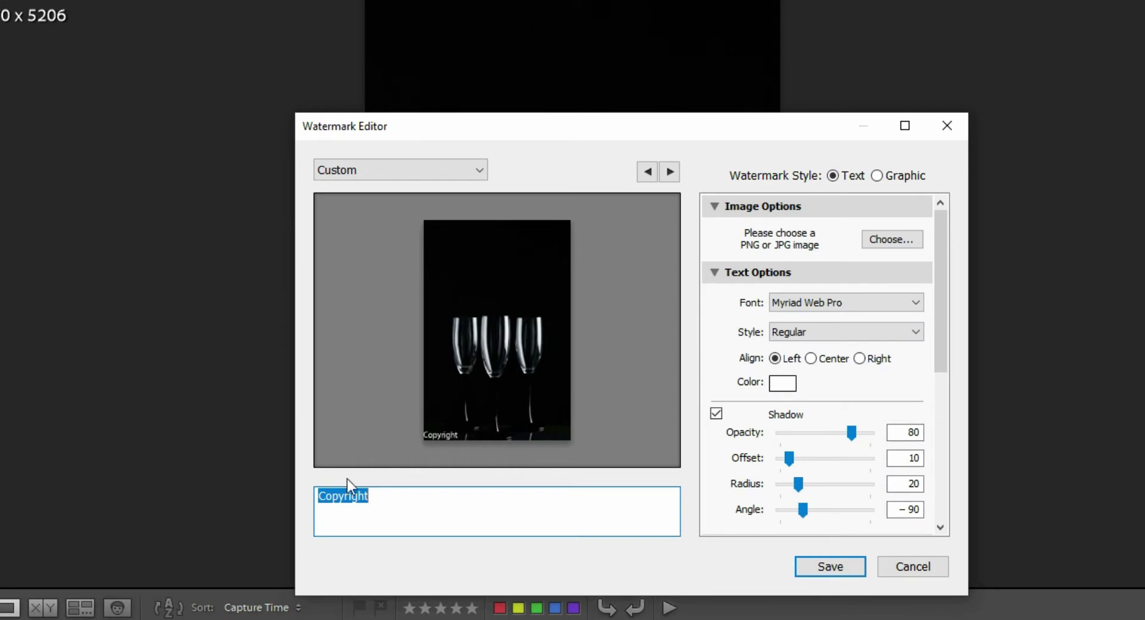
left_click(442, 498)
type("© Milo")
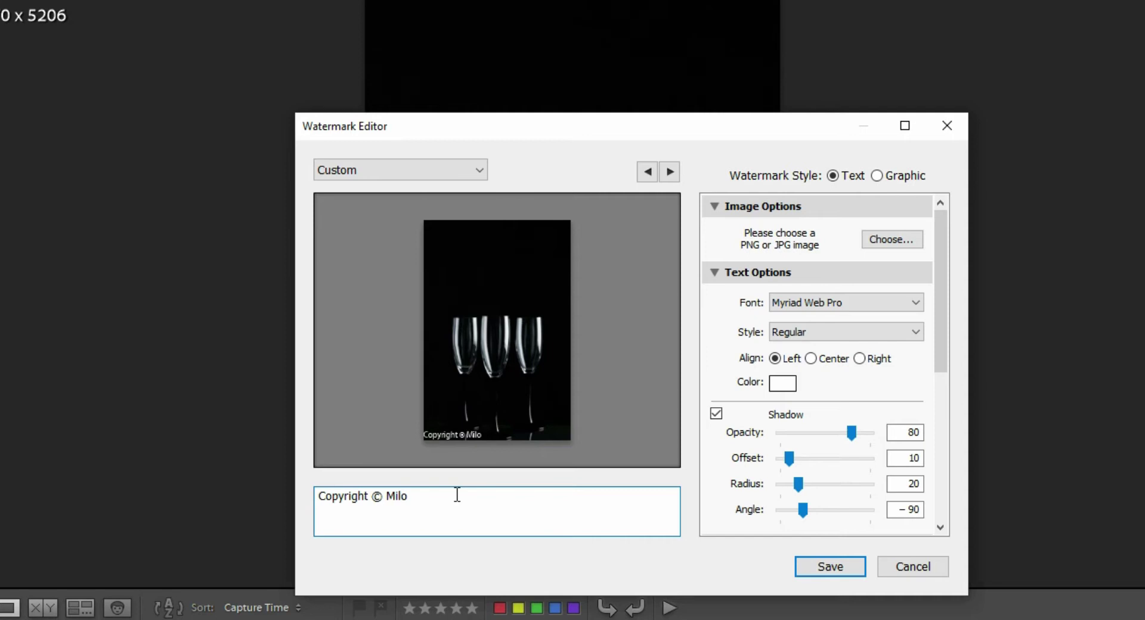
left_click_drag(455, 496, 298, 503)
left_click(402, 501)
- Set the watermark font to Open Sans and raise shadow opacity to 90, keeping the shadow on
left_click(916, 303)
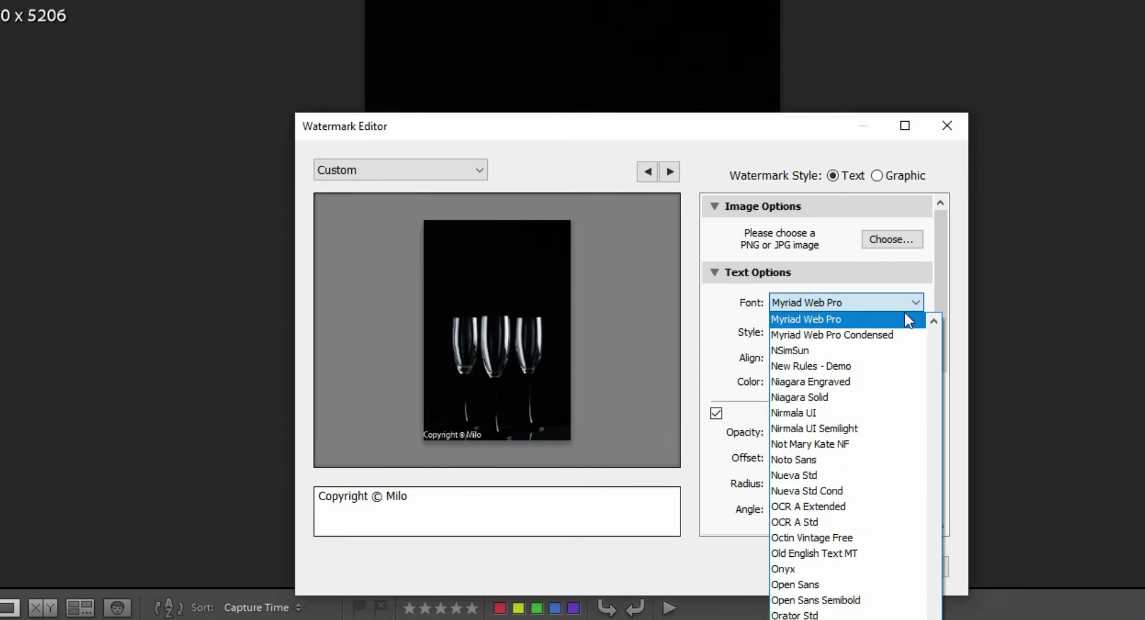
left_click(825, 585)
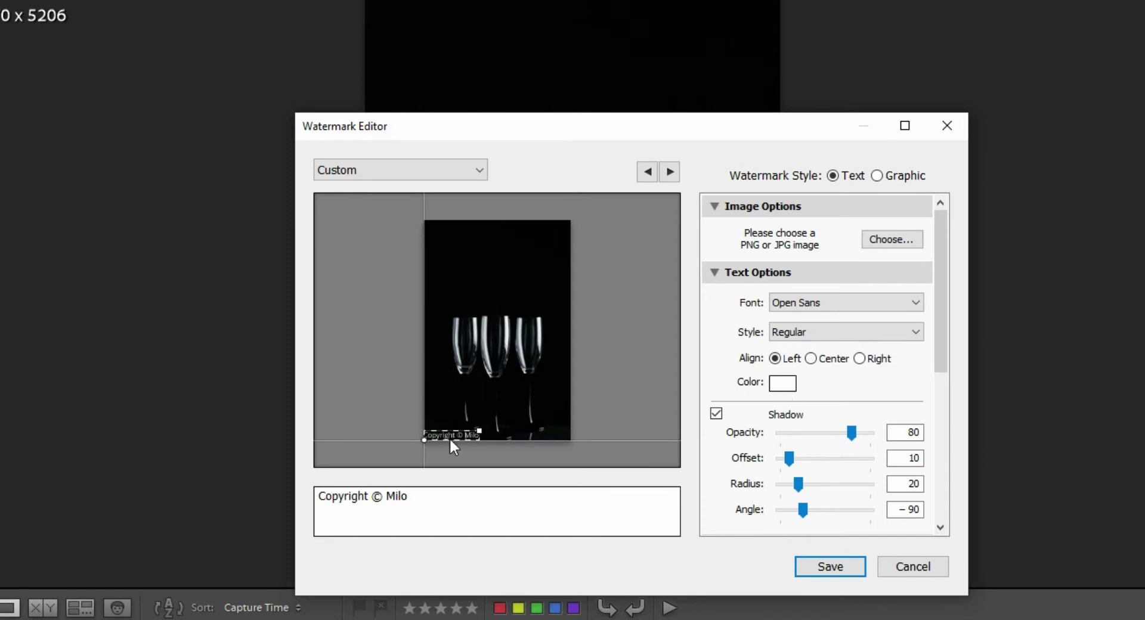
left_click_drag(945, 283, 932, 355)
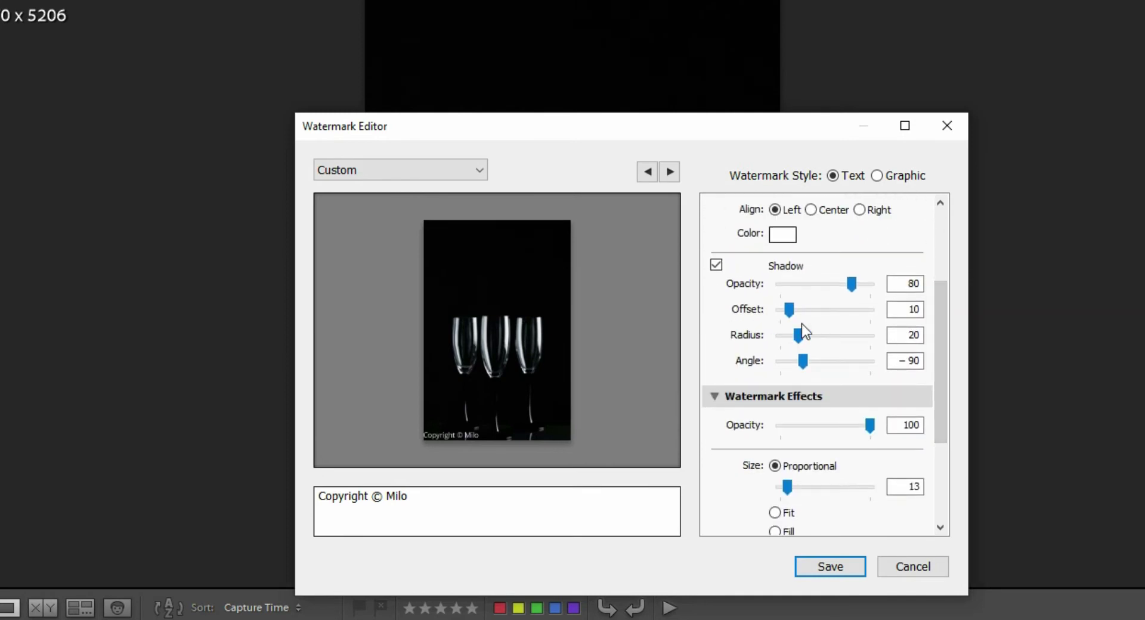
scroll(735, 289, "up", 1)
left_click(716, 266)
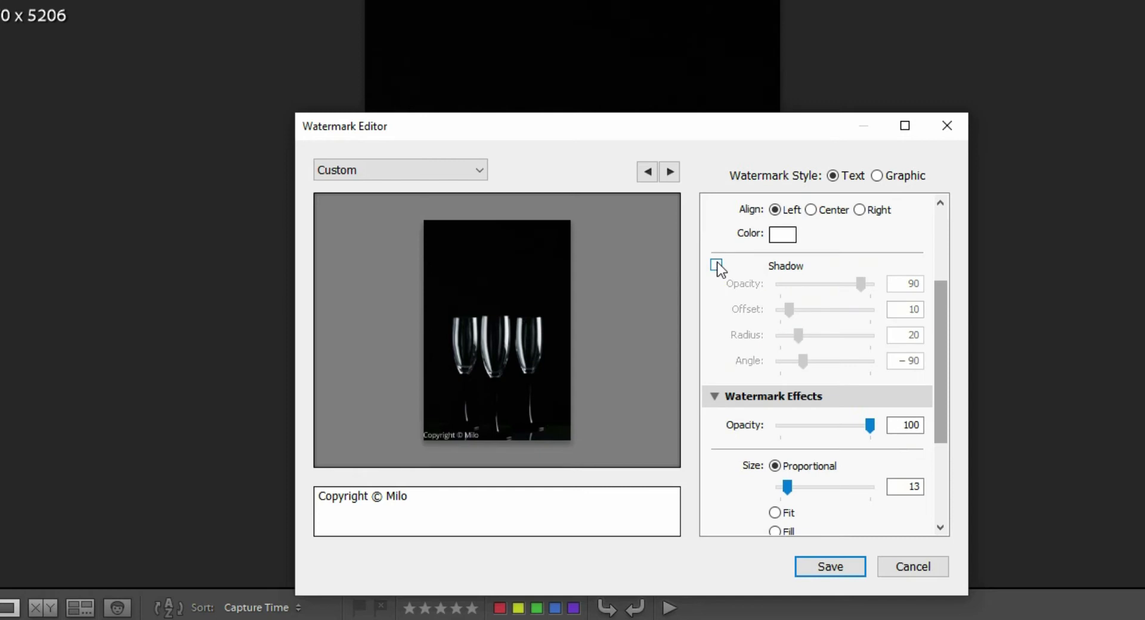
left_click(716, 266)
left_click_drag(937, 312, 940, 375)
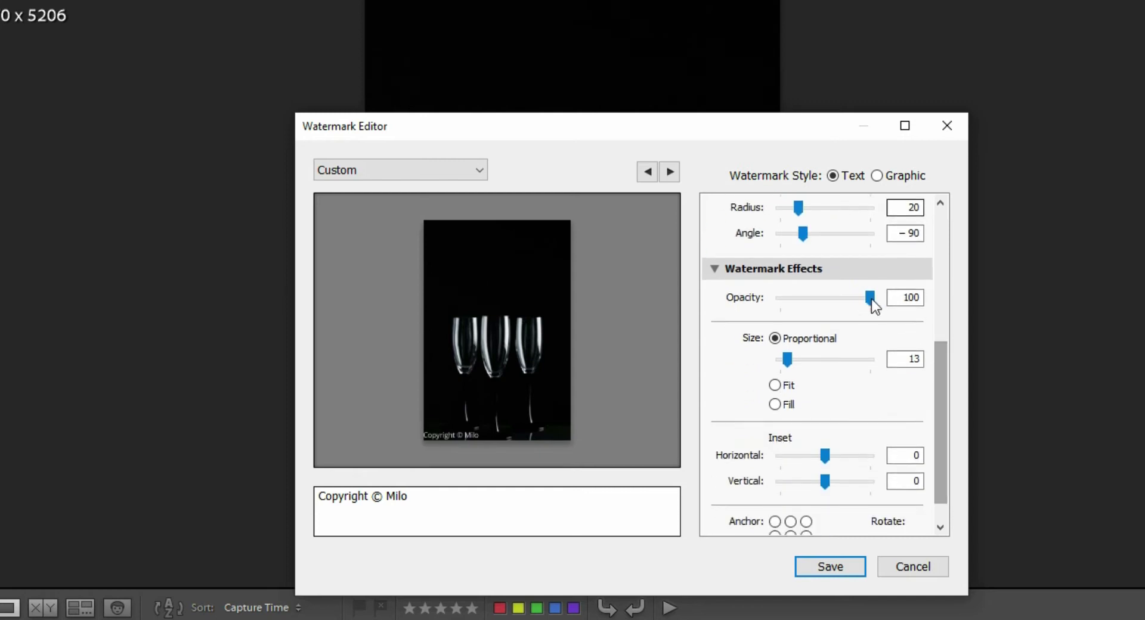
- After trying Fit and Fill, set the watermark to Proportional size 15 at 100 opacity
mouse_move(872, 304)
left_mouse_down()
mouse_move(781, 311)
mouse_move(872, 320)
left_mouse_up()
left_click_drag(787, 359, 789, 362)
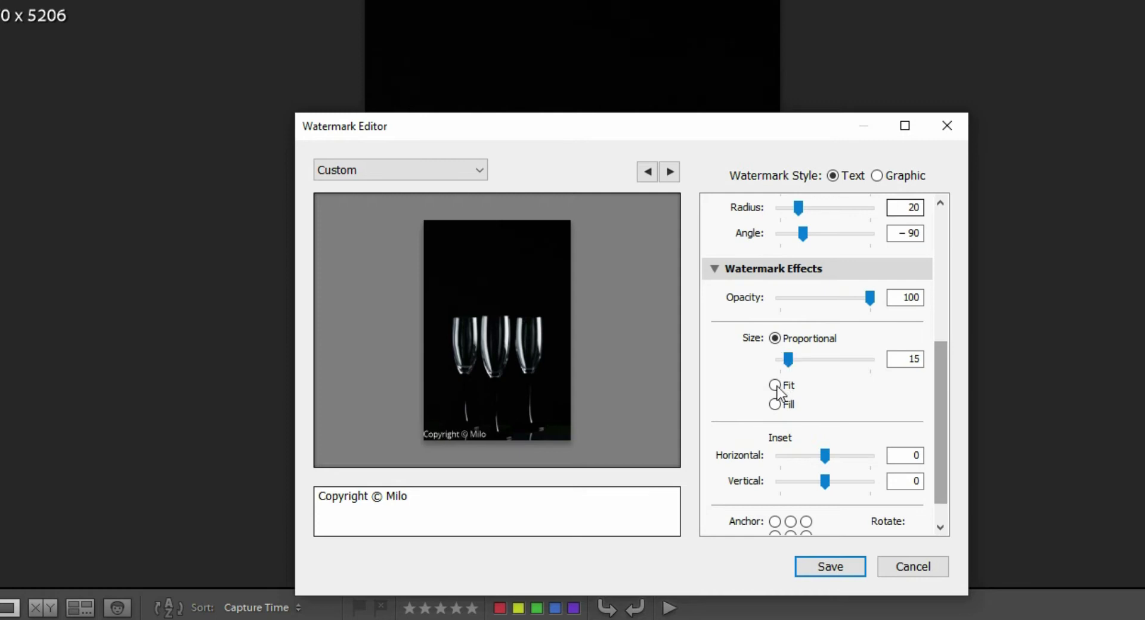
left_click(775, 386)
mouse_move(477, 427)
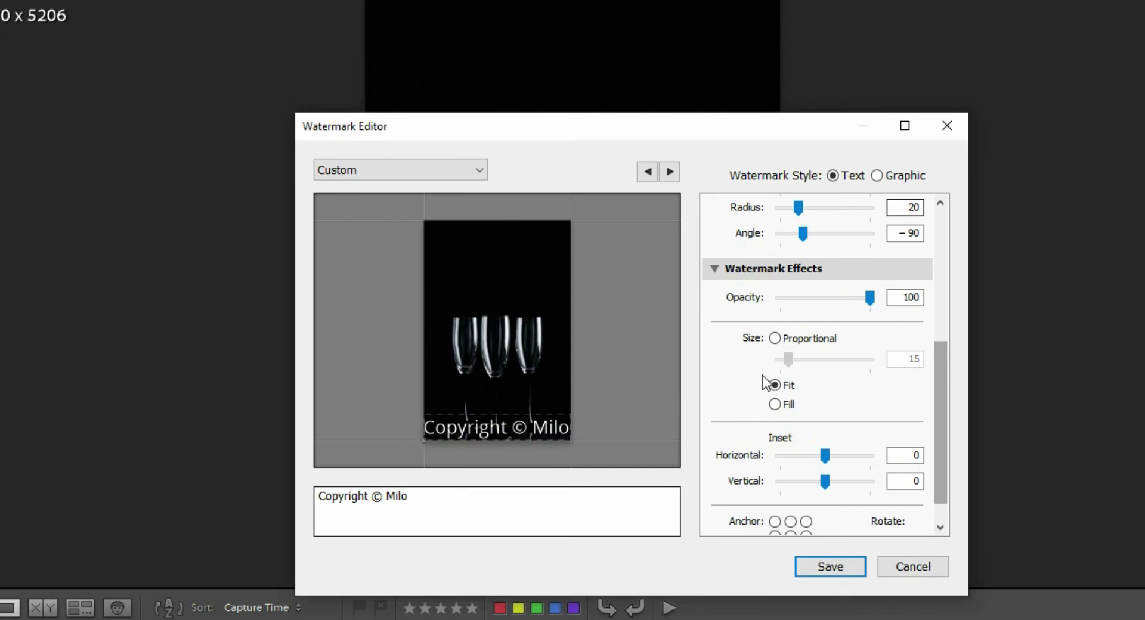
left_click(775, 405)
mouse_move(492, 306)
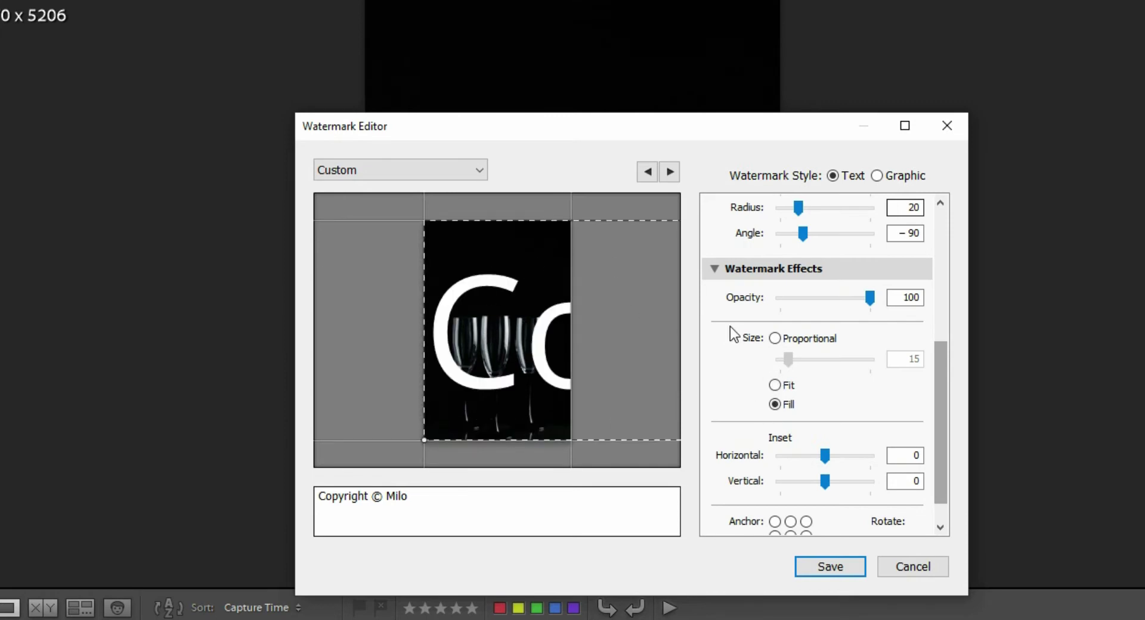
left_click(775, 339)
left_click_drag(790, 360, 790, 362)
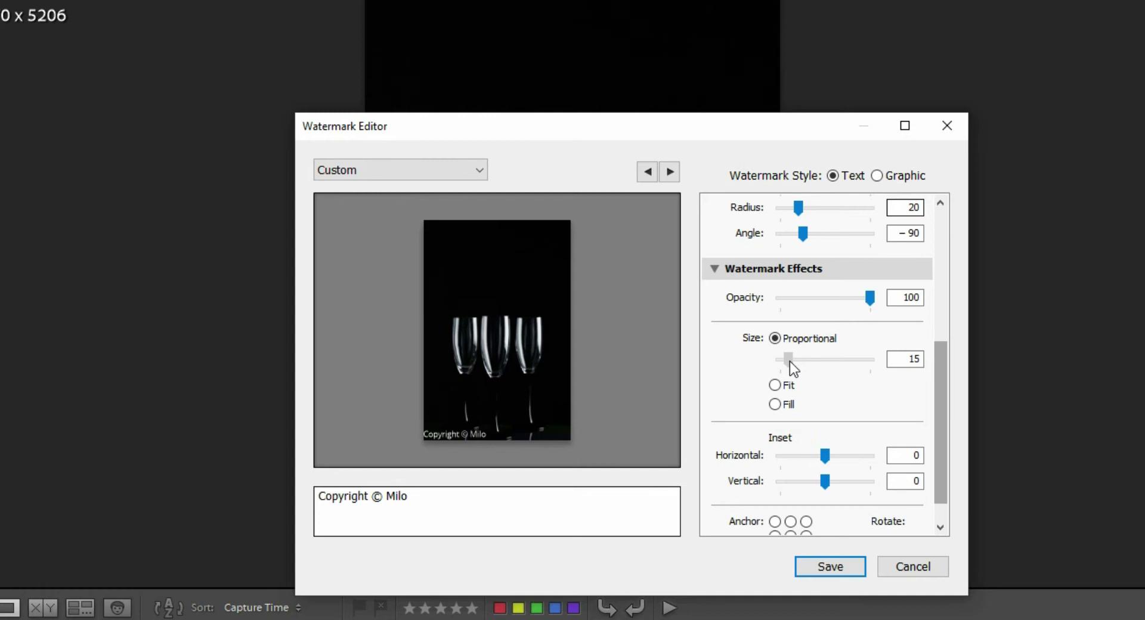
- Set the watermark's horizontal and vertical insets to 5 each
scroll(933, 367, "down", 1)
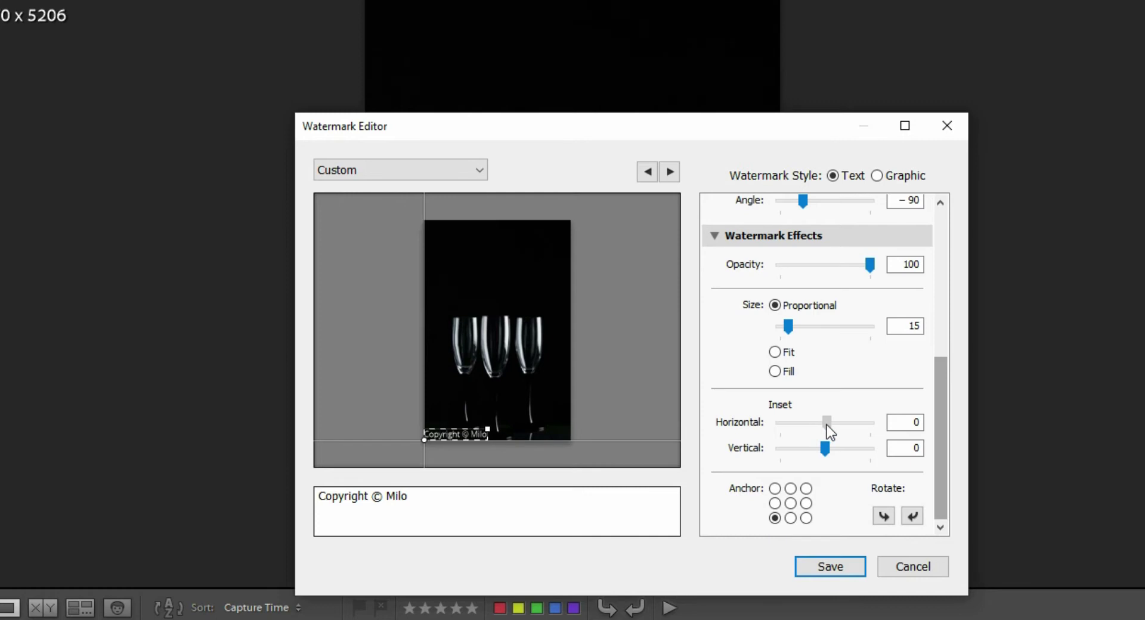
left_click_drag(827, 424, 828, 425)
left_click(904, 422)
type("5")
key("Tab")
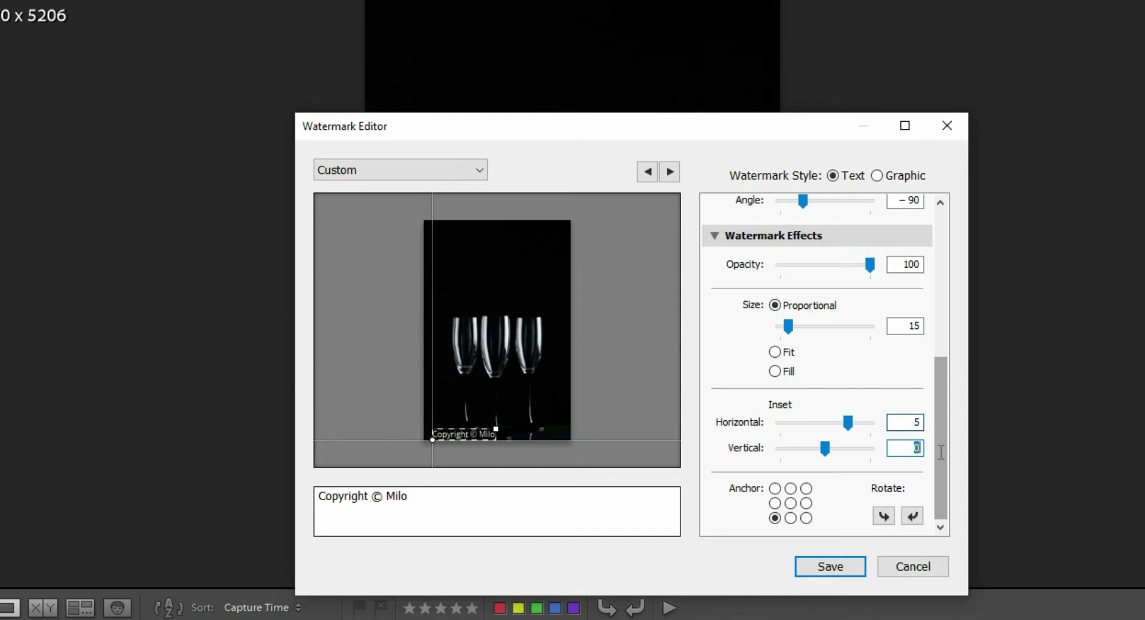
type("5")
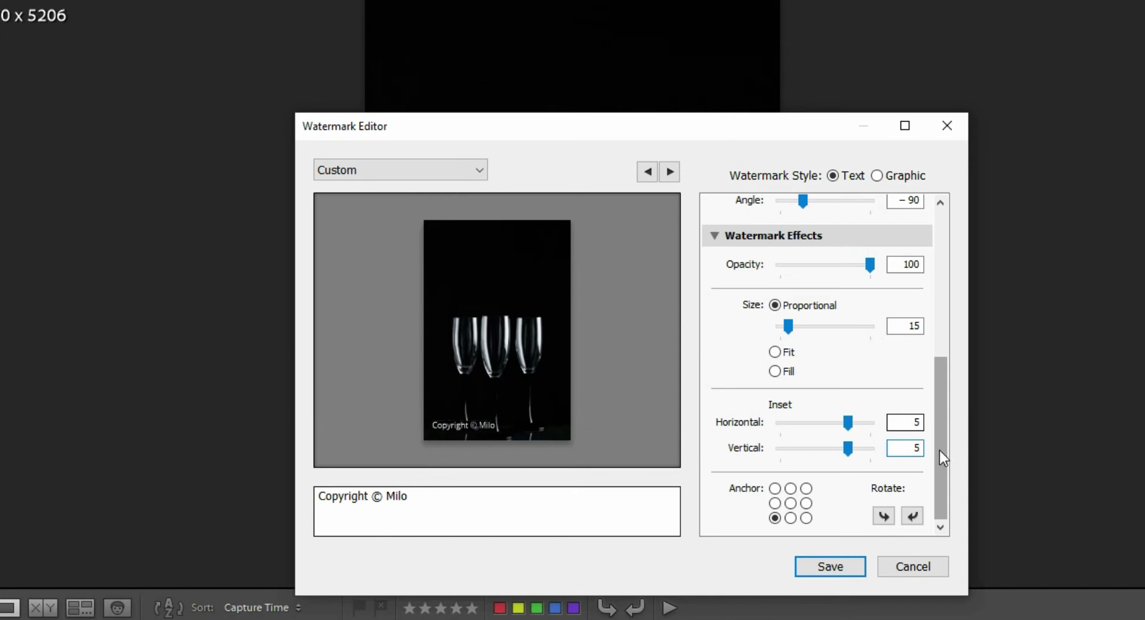
- Try the other anchor positions, then anchor the watermark at bottom-left
left_click(775, 489)
left_click(807, 488)
left_click(791, 503)
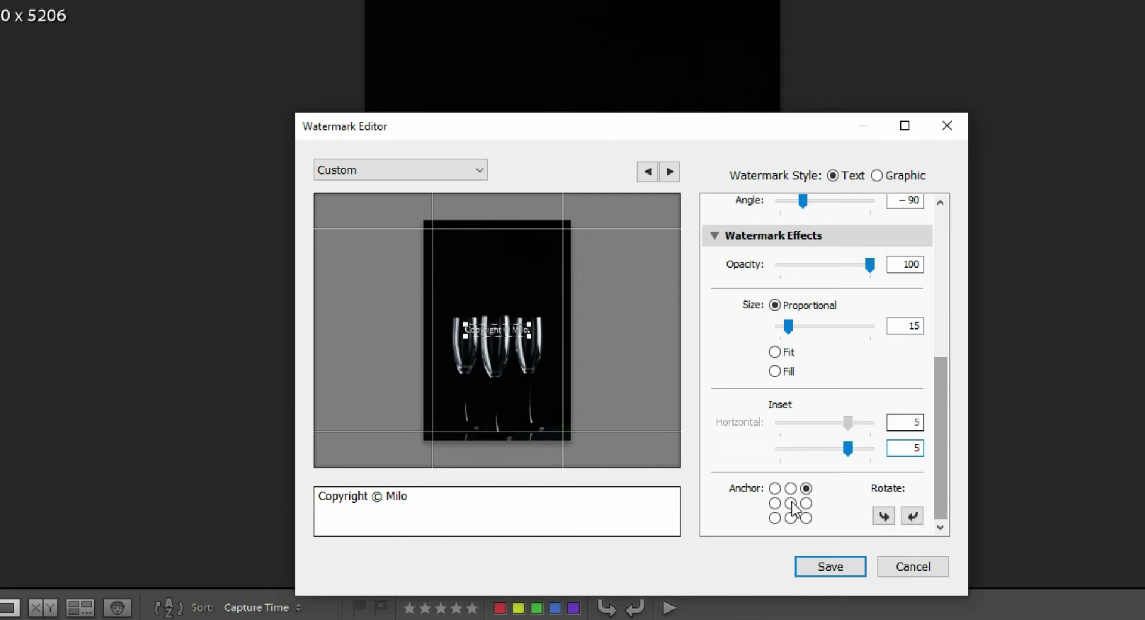
left_click(806, 518)
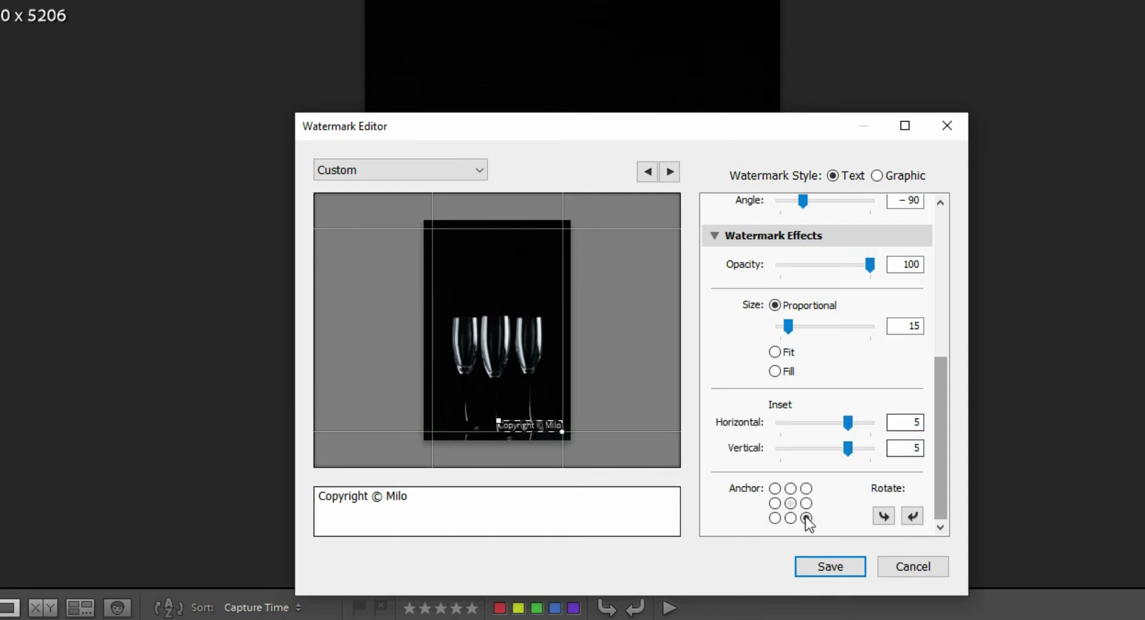
left_click(791, 518)
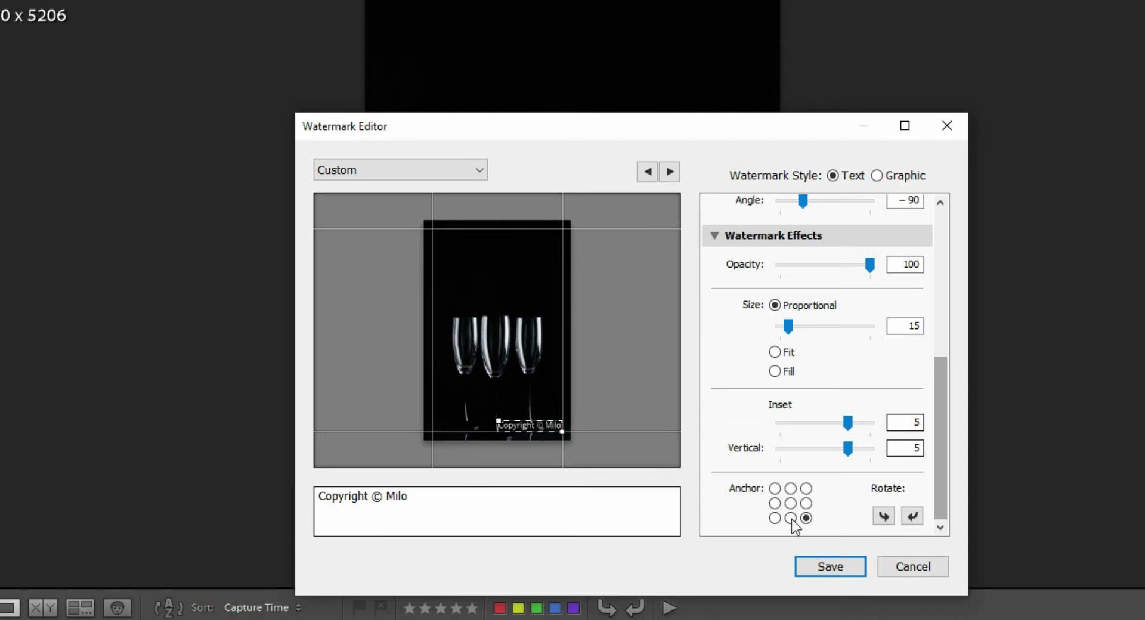
left_click(774, 518)
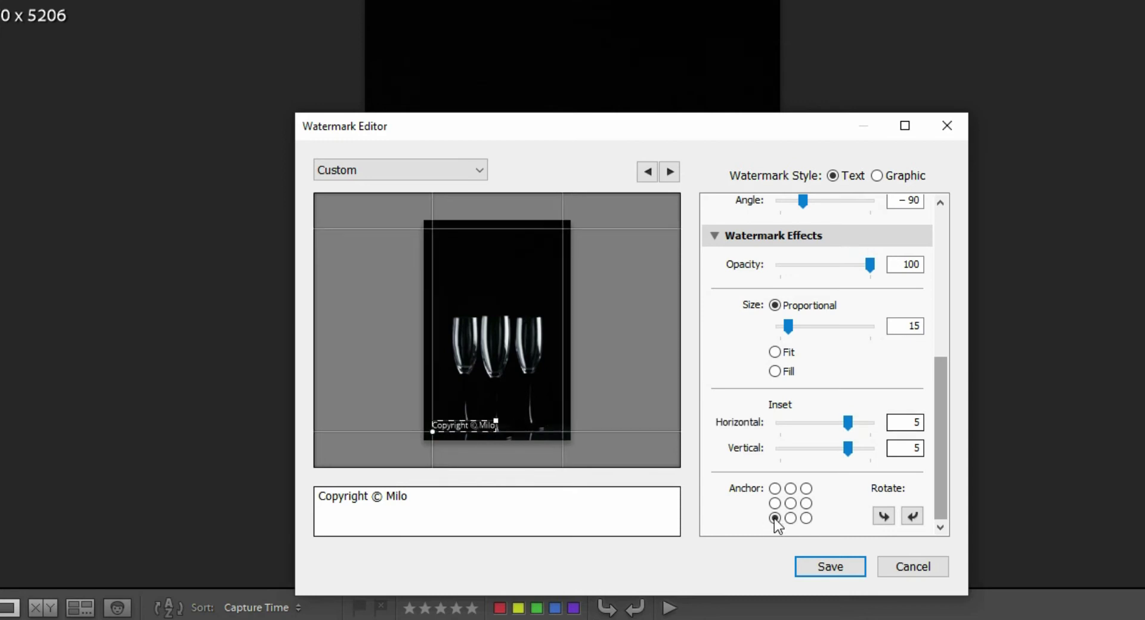
- Save the watermark settings as a new preset named with the photographer's name and 'Demo 1'
scroll(782, 525, "up", 5)
left_click_drag(941, 334, 947, 472)
left_click(828, 564)
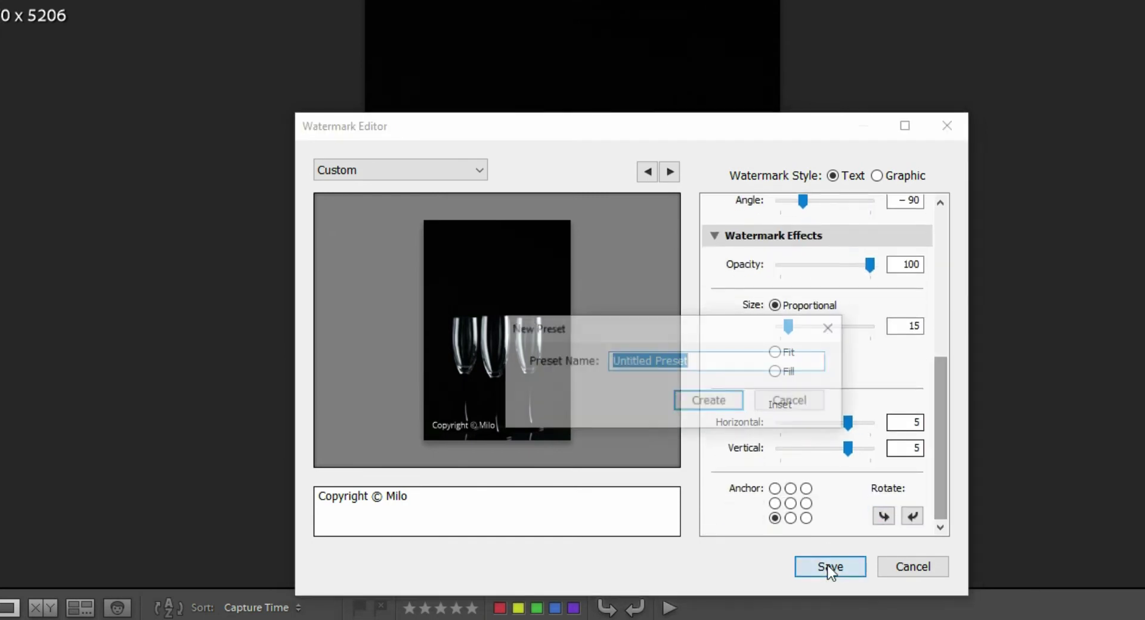
type("M")
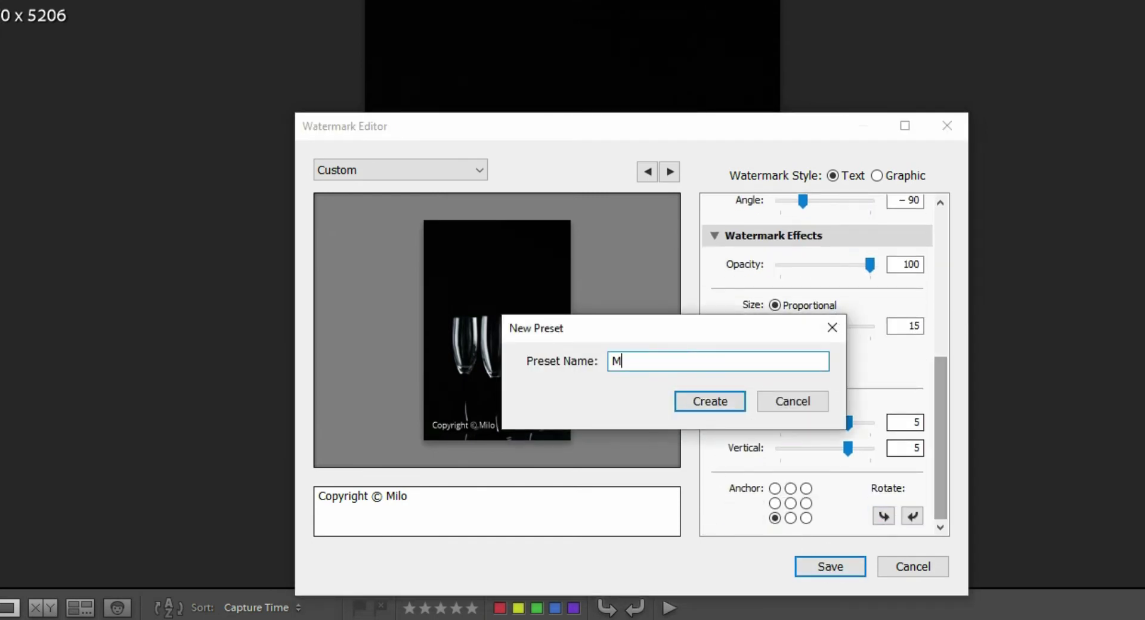
type("ilo Demo 1")
left_click(713, 403)
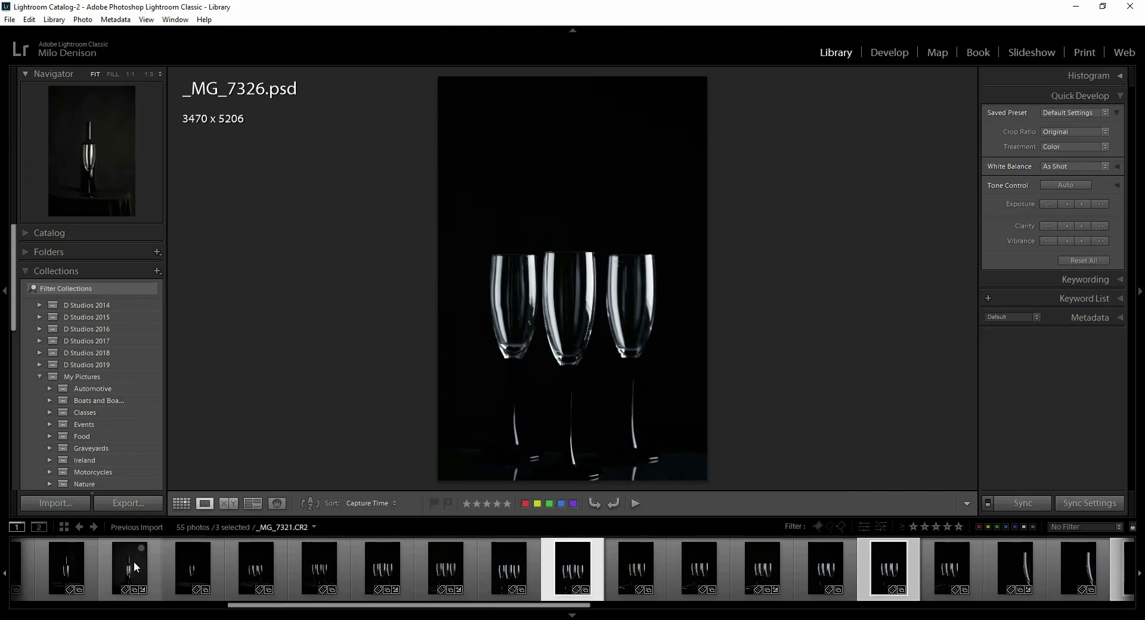
- Select seven photos for export and browse to the Desktop as the destination
left_click(135, 564)
left_click(497, 561, "shift")
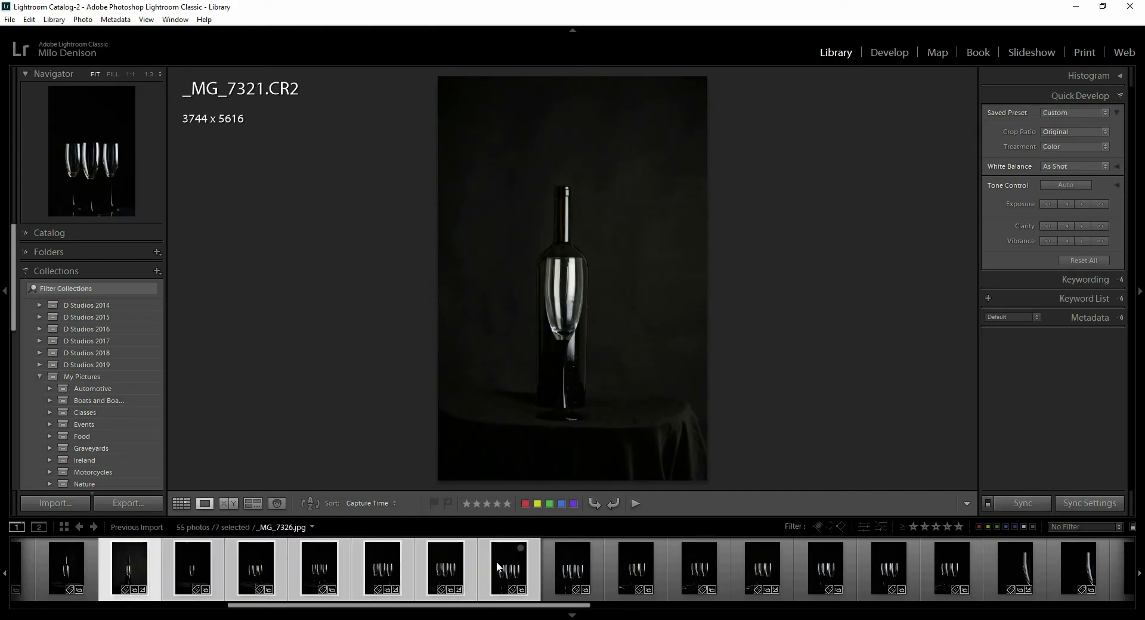
left_click(127, 505)
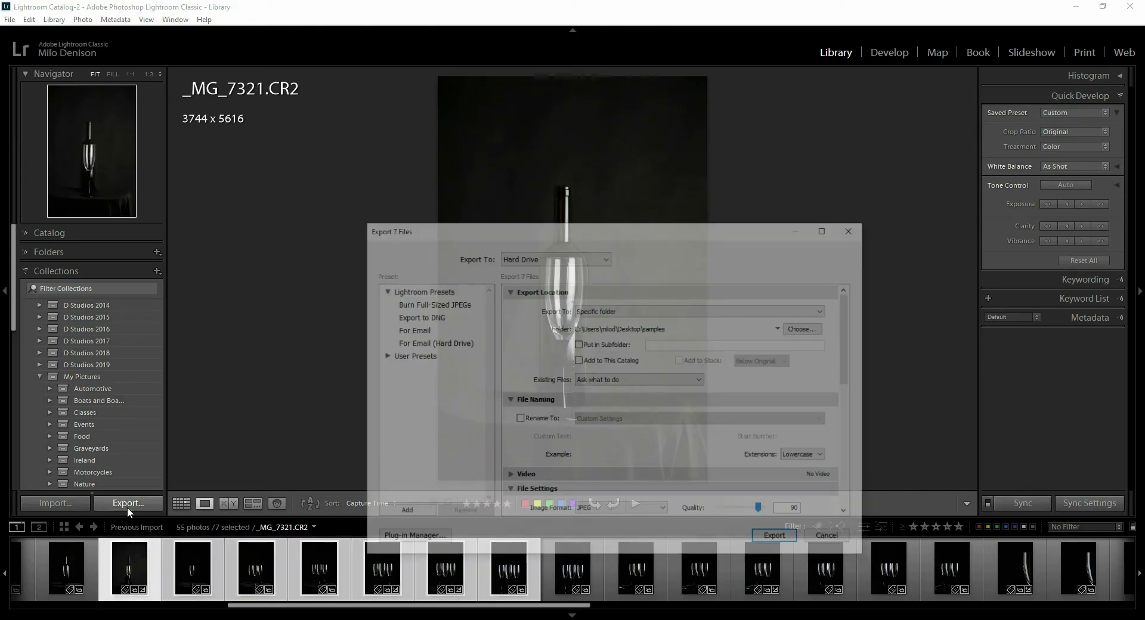
left_click(810, 328)
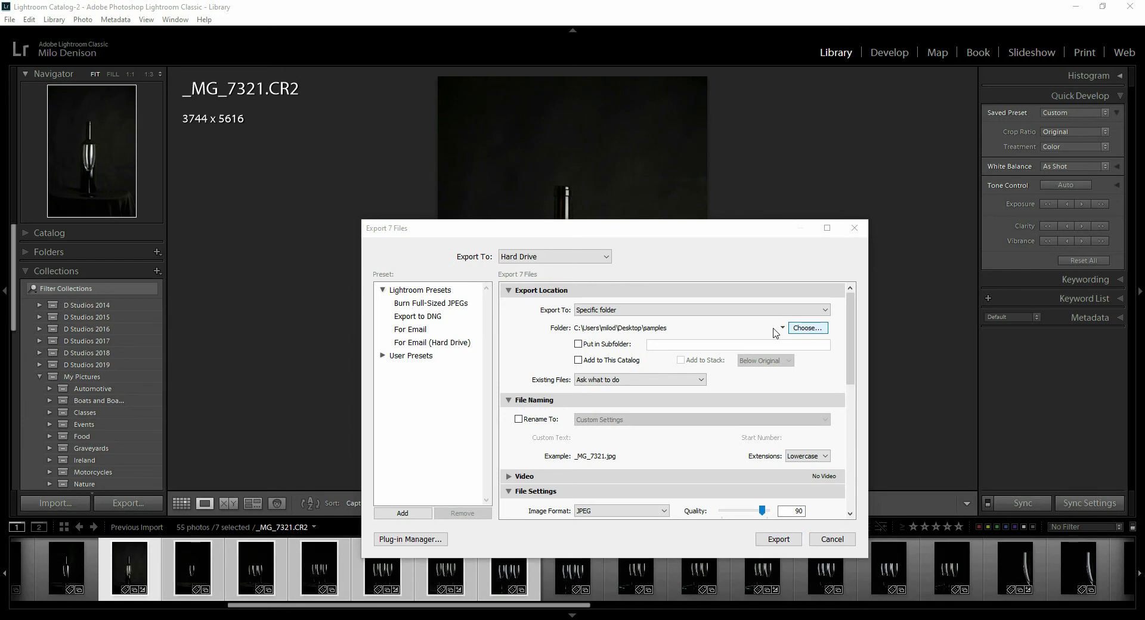
scroll(477, 334, "up", 2)
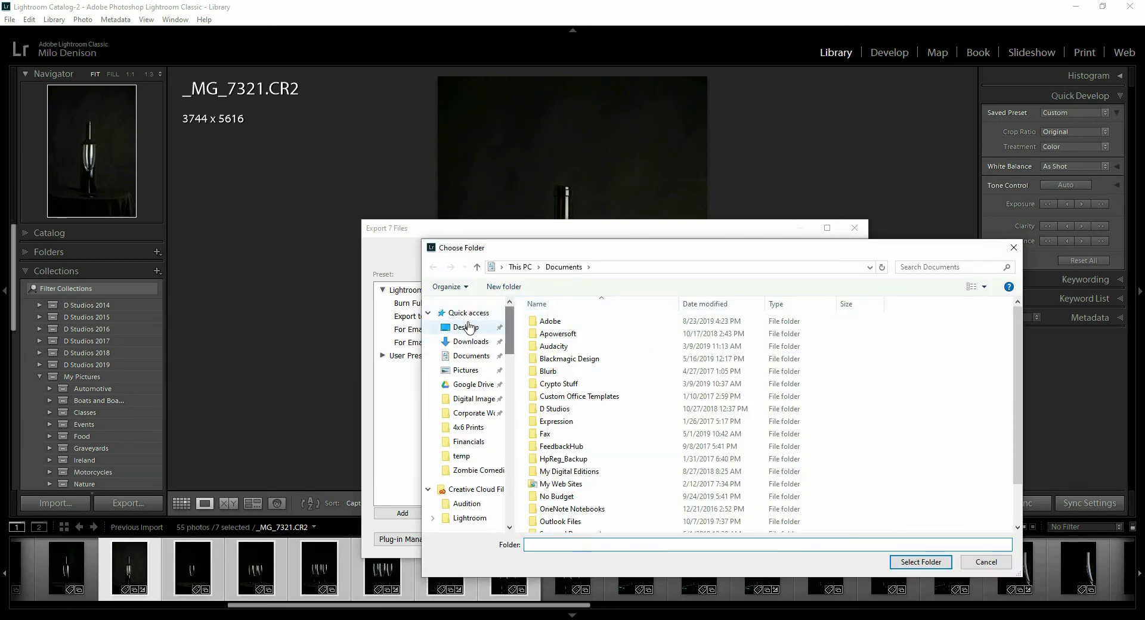
left_click(460, 327)
- Create a new 'demo' folder on the Desktop and make it the export destination
right_click(664, 420)
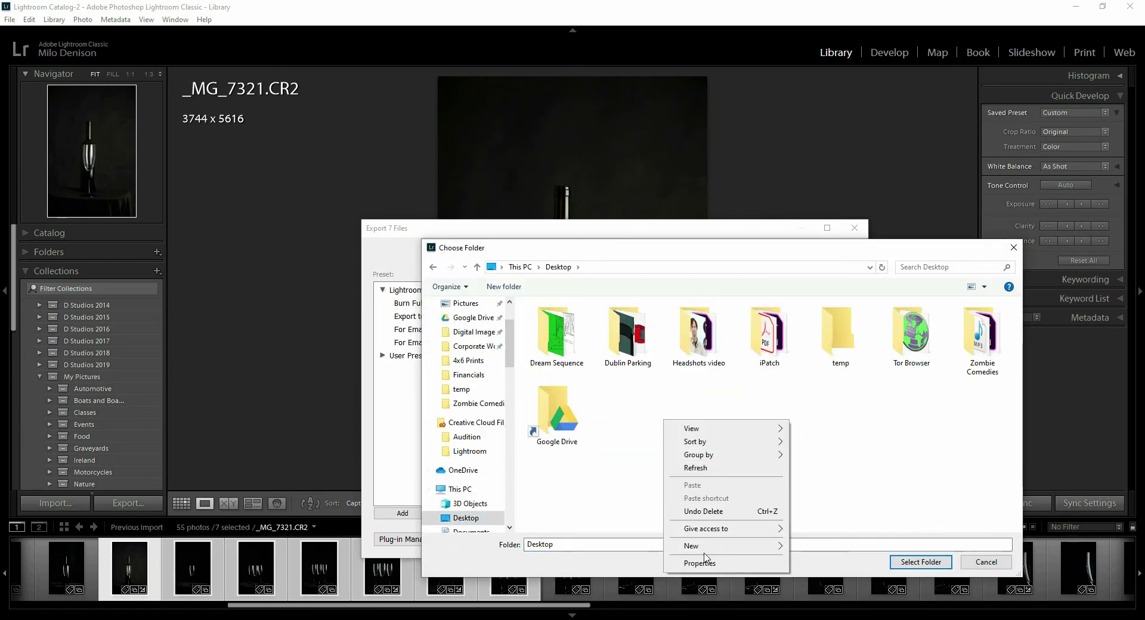
mouse_move(707, 548)
left_click(816, 396)
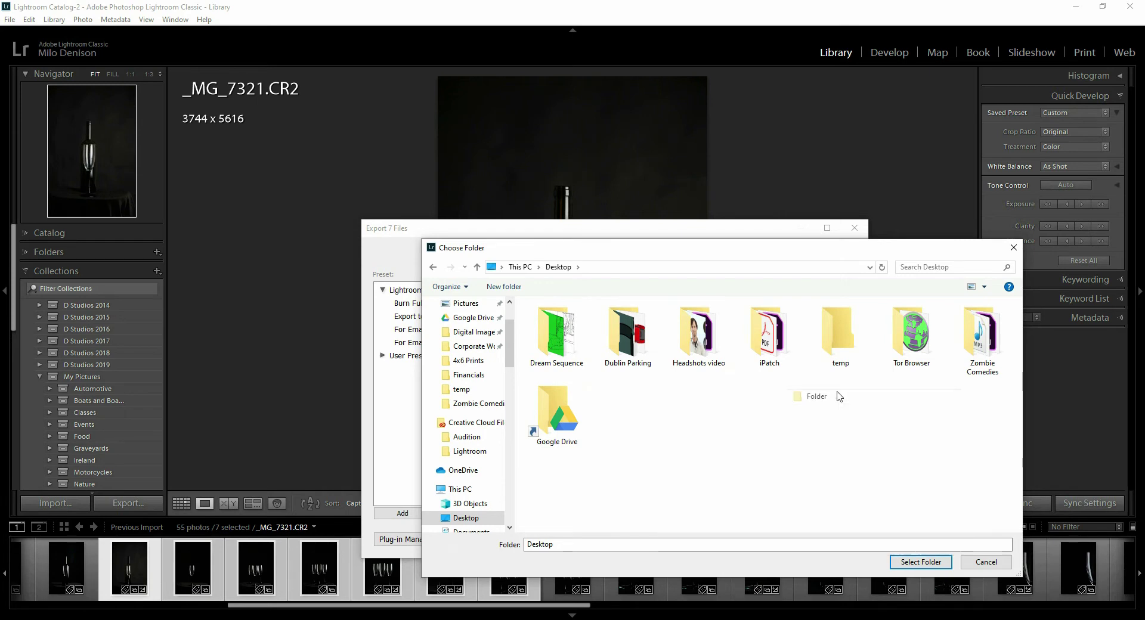
type("deo")
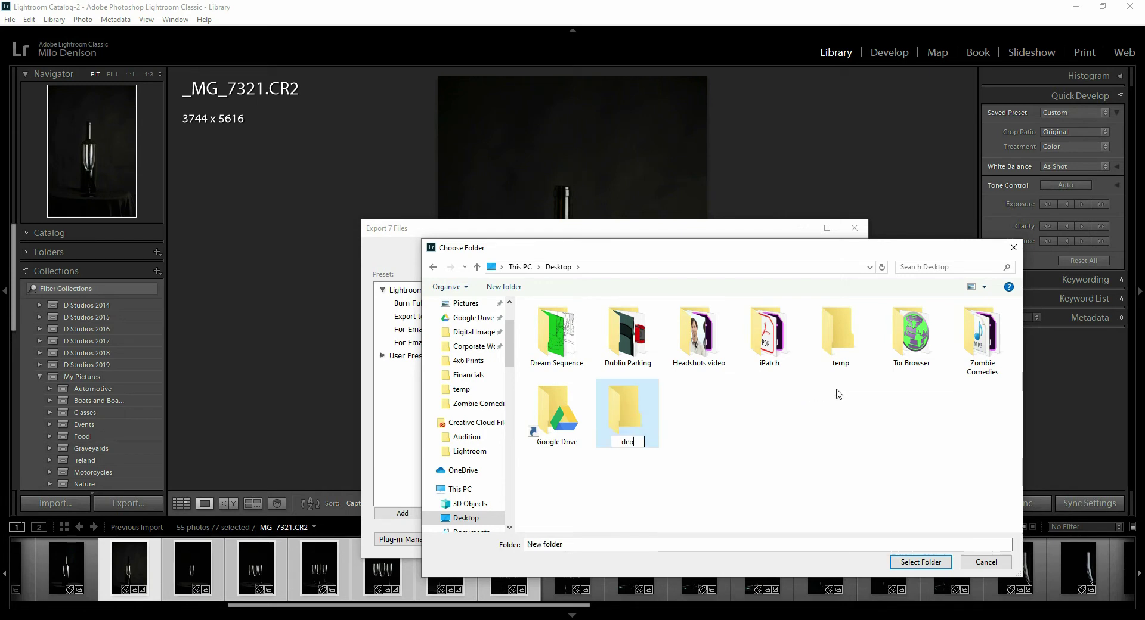
key("BackSpace")
type("mo")
key("Return")
left_click(921, 561)
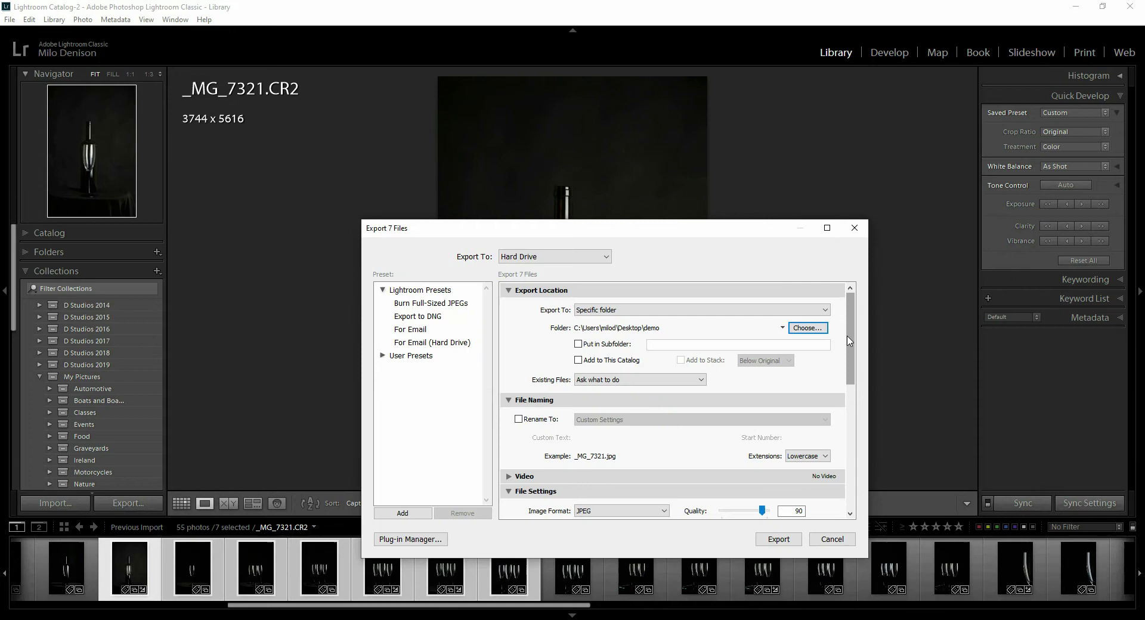
left_click_drag(849, 340, 850, 466)
- Apply the saved text watermark preset and export the 7 photos to the demo folder
left_click(608, 445)
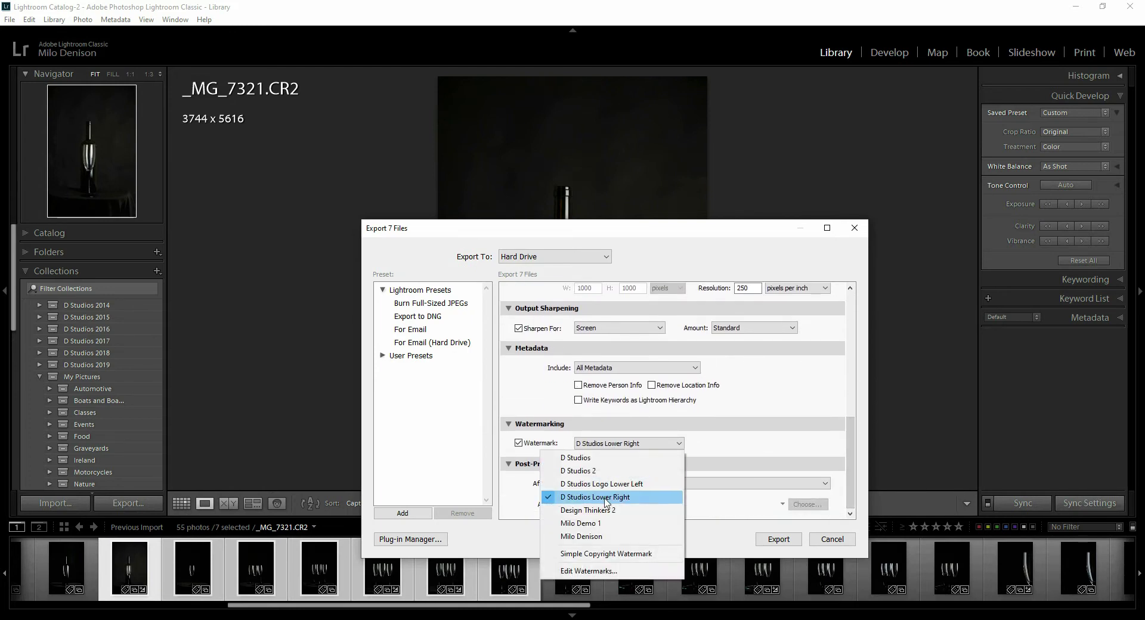
left_click(604, 526)
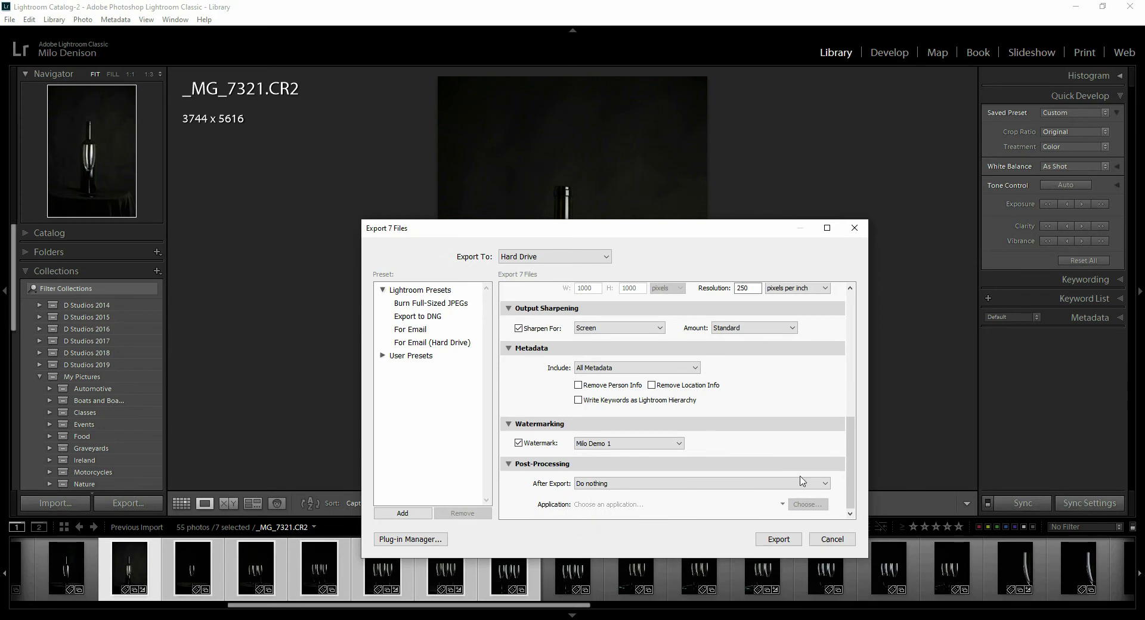
left_click(779, 539)
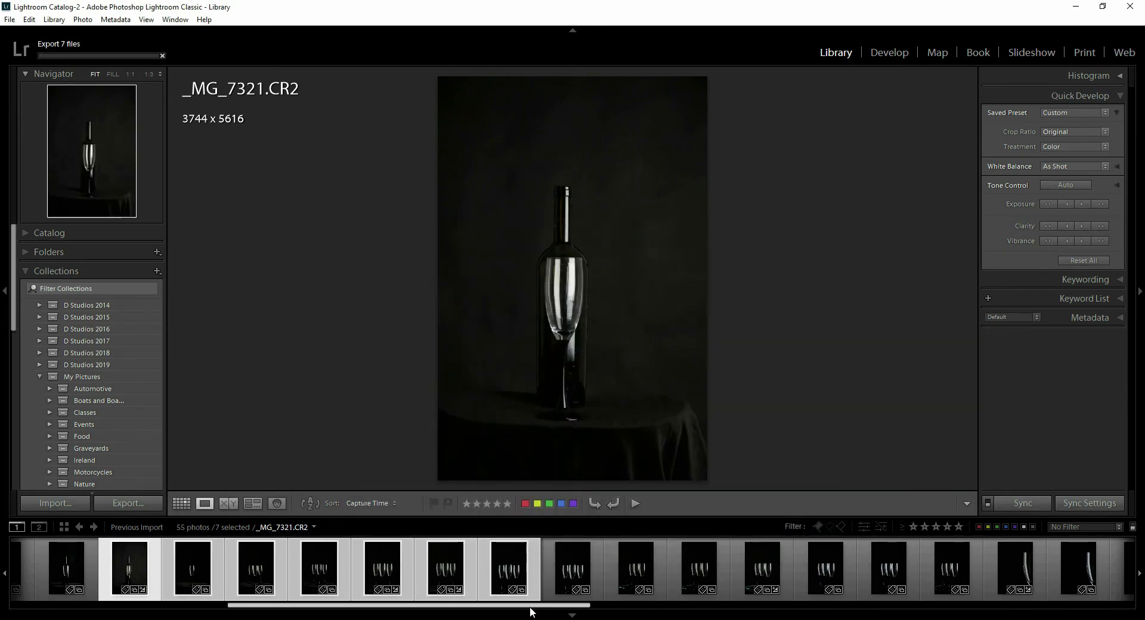
mouse_move(106, 619)
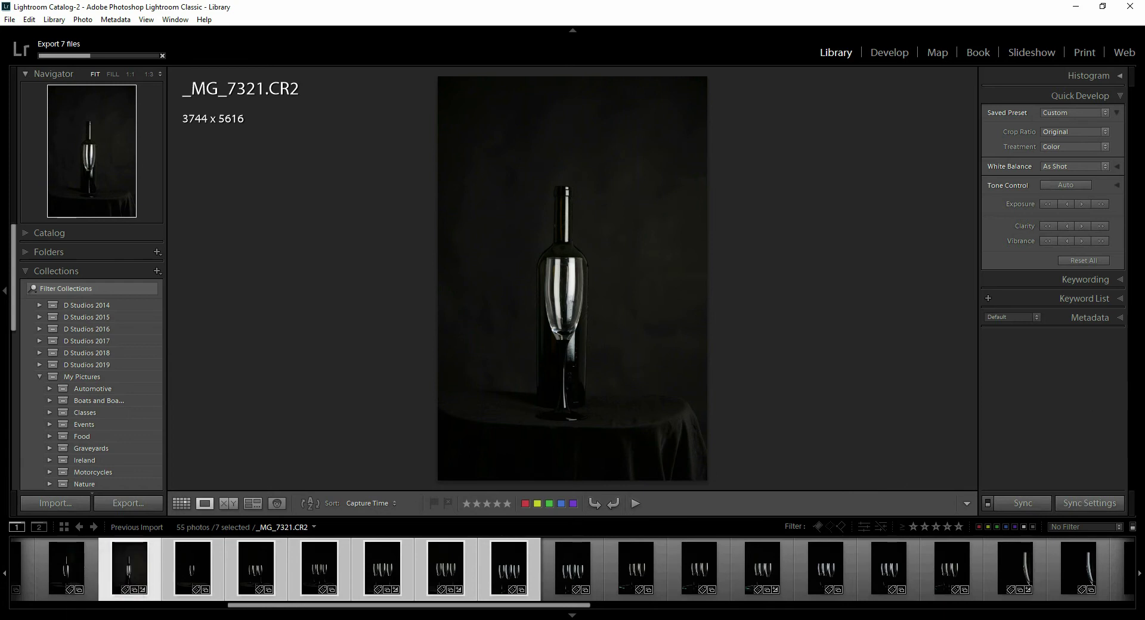
- Go to the Desktop in File Explorer, where the demo folder is listed
left_click(361, 593)
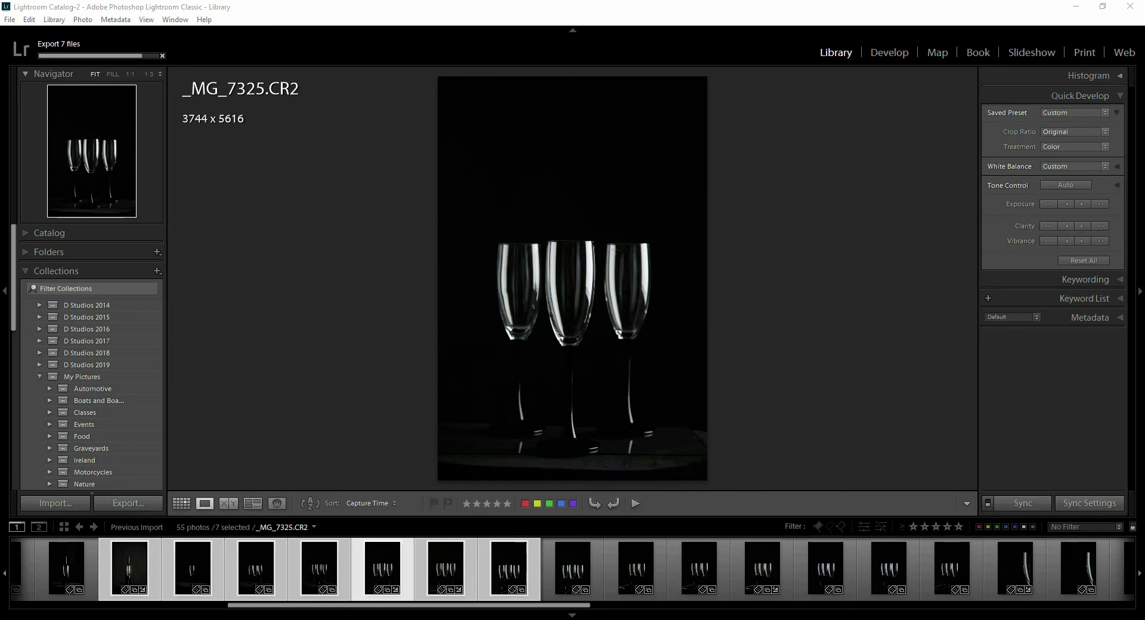
scroll(652, 318, "up", 10)
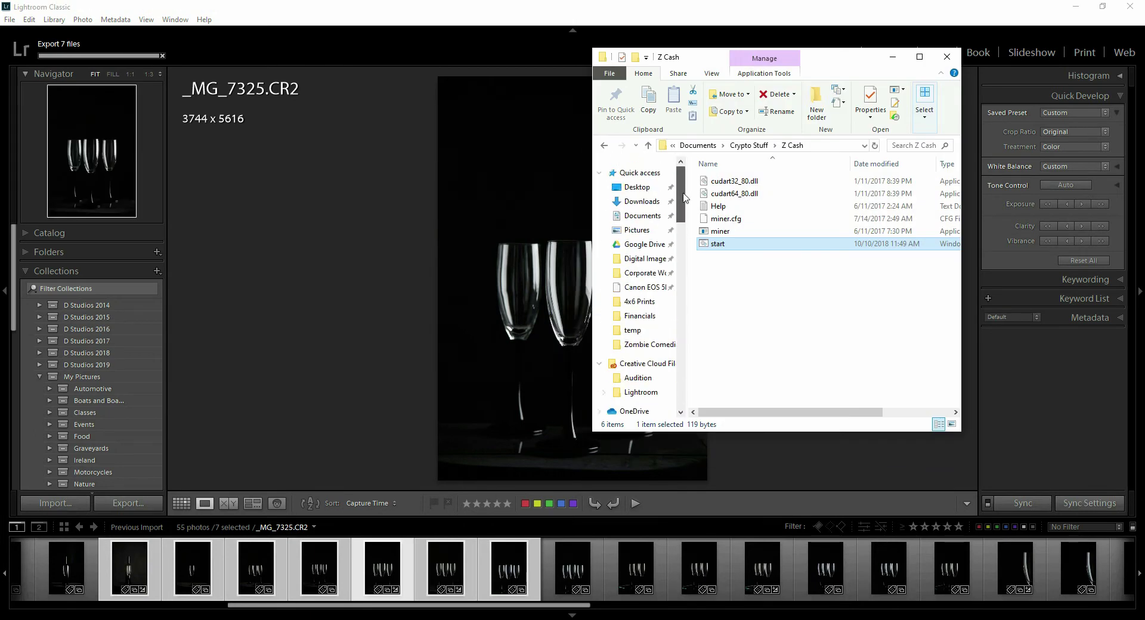
left_click(654, 190)
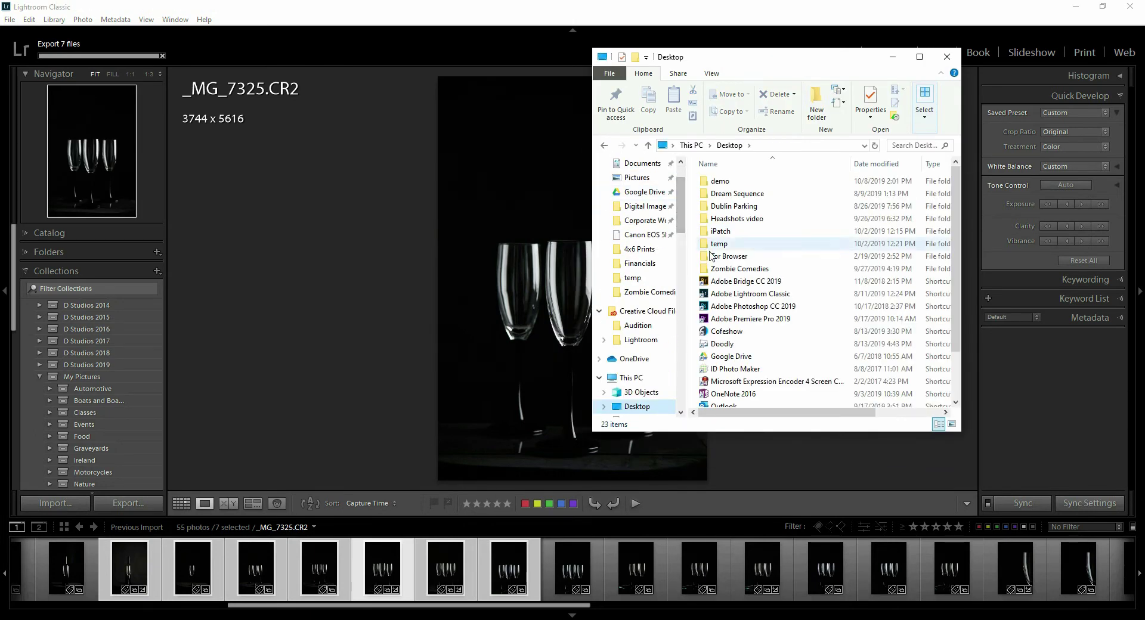
- Check the watermarked _MG_7321 export in Photos, then reopen Lightroom's Watermark Editor
double_click(707, 186)
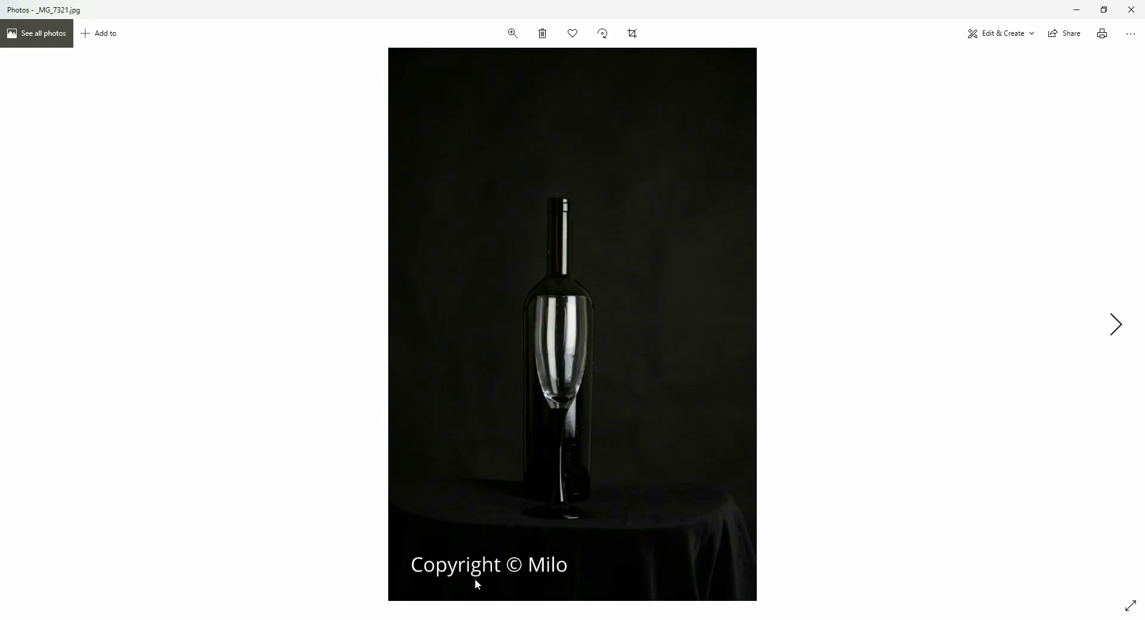
left_click(1131, 10)
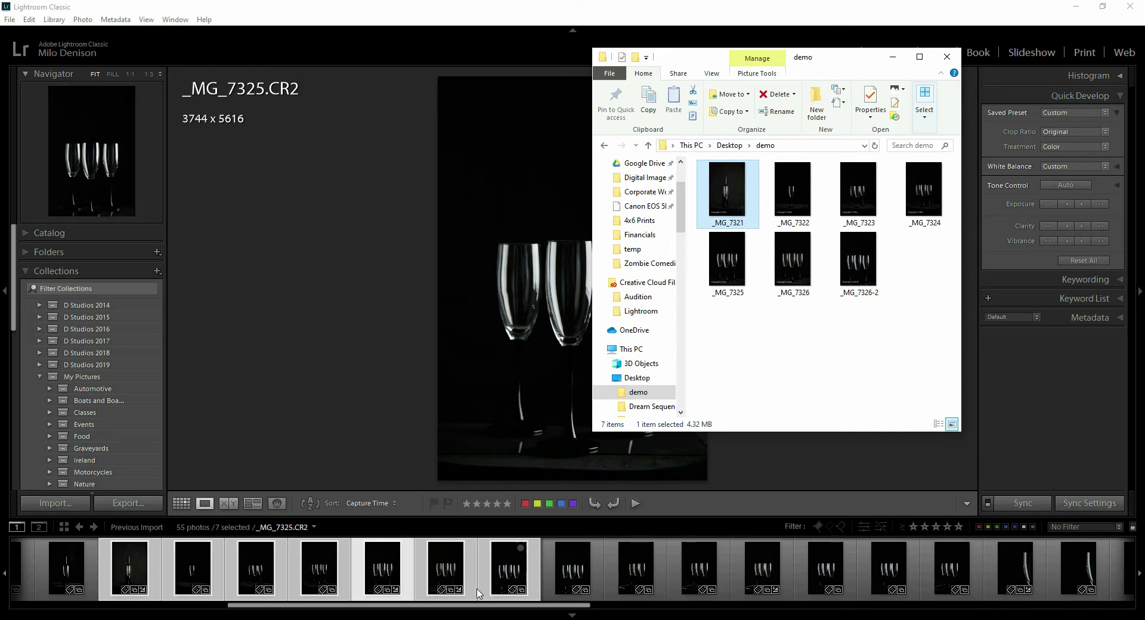
left_click(30, 20)
left_click(29, 20)
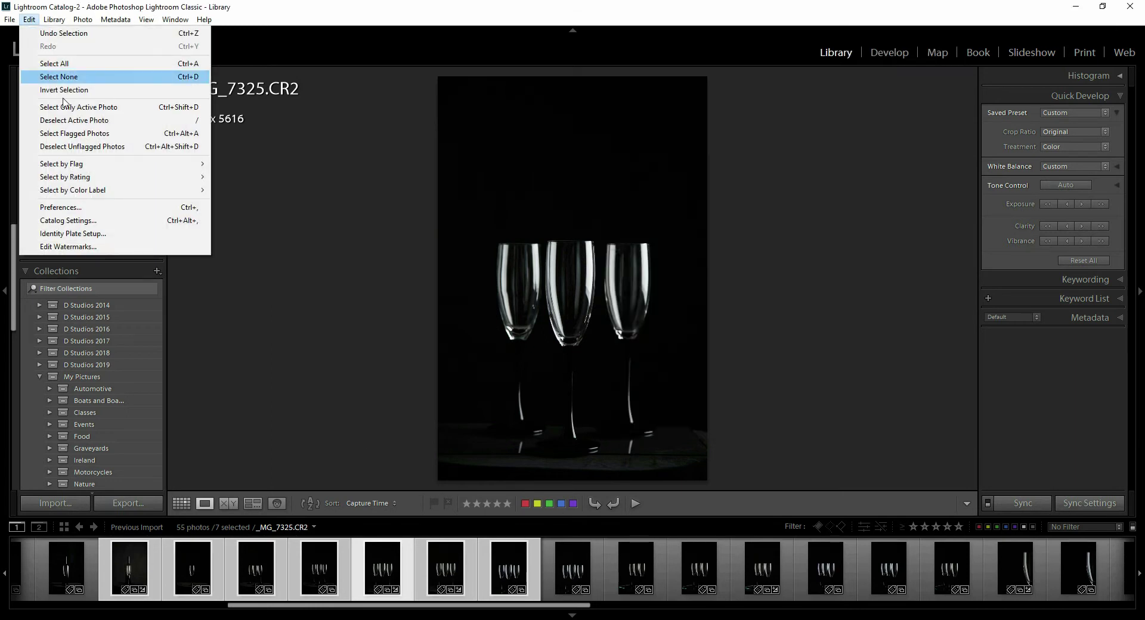
left_click(90, 248)
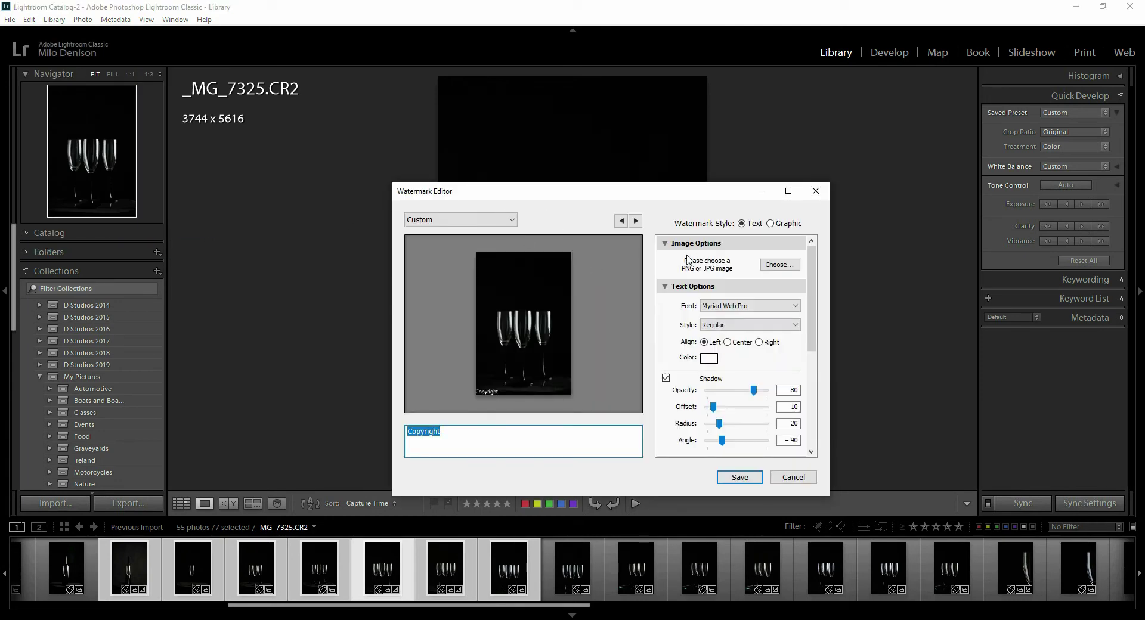
- Delete the 'Copyright' text from the watermark
left_click(485, 430)
double_click(485, 429)
key("BackSpace")
- Choose logo2017 from Google Drive > D Studios > Promotional Material > Logo as the watermark graphic
left_click(775, 264)
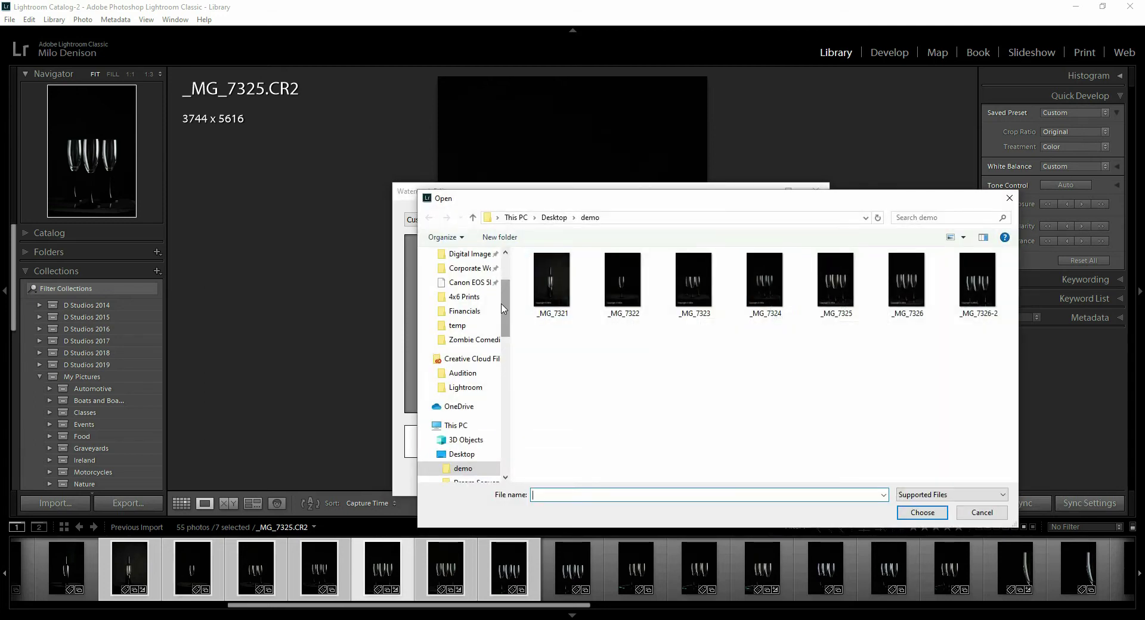
scroll(459, 310, "up", 3)
left_click(455, 279)
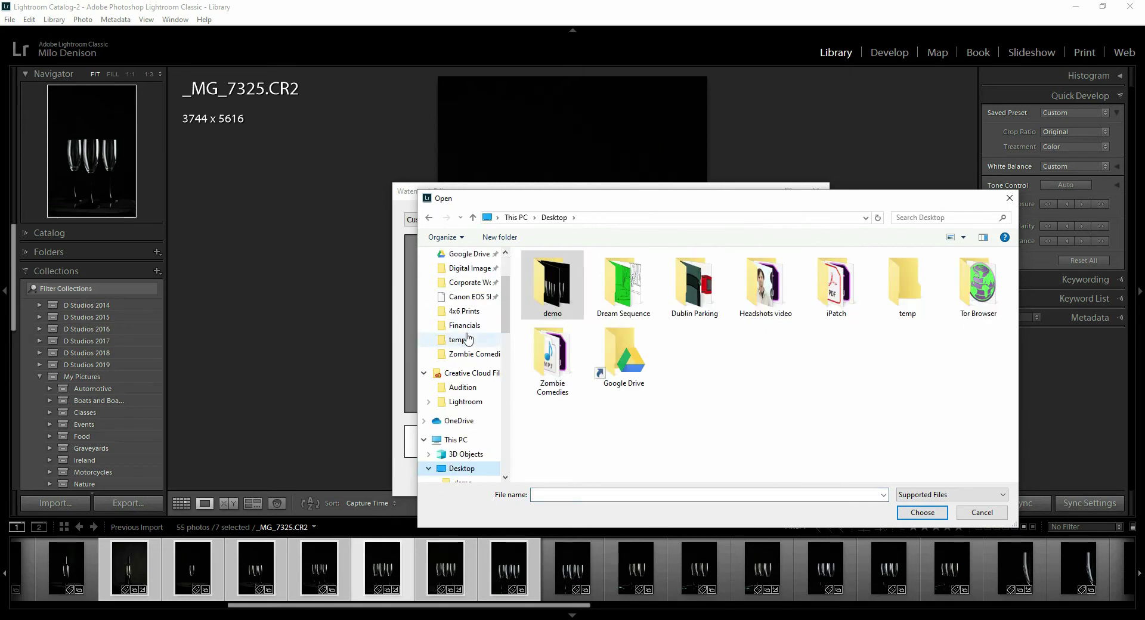
scroll(503, 298, "up", 5)
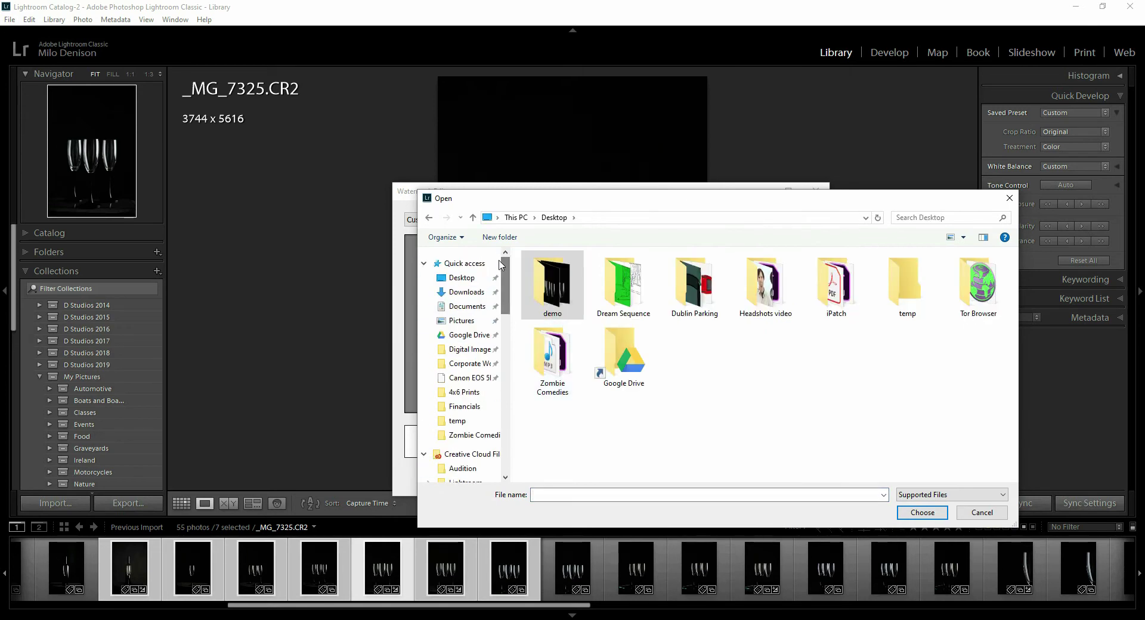
left_click(469, 337)
double_click(543, 285)
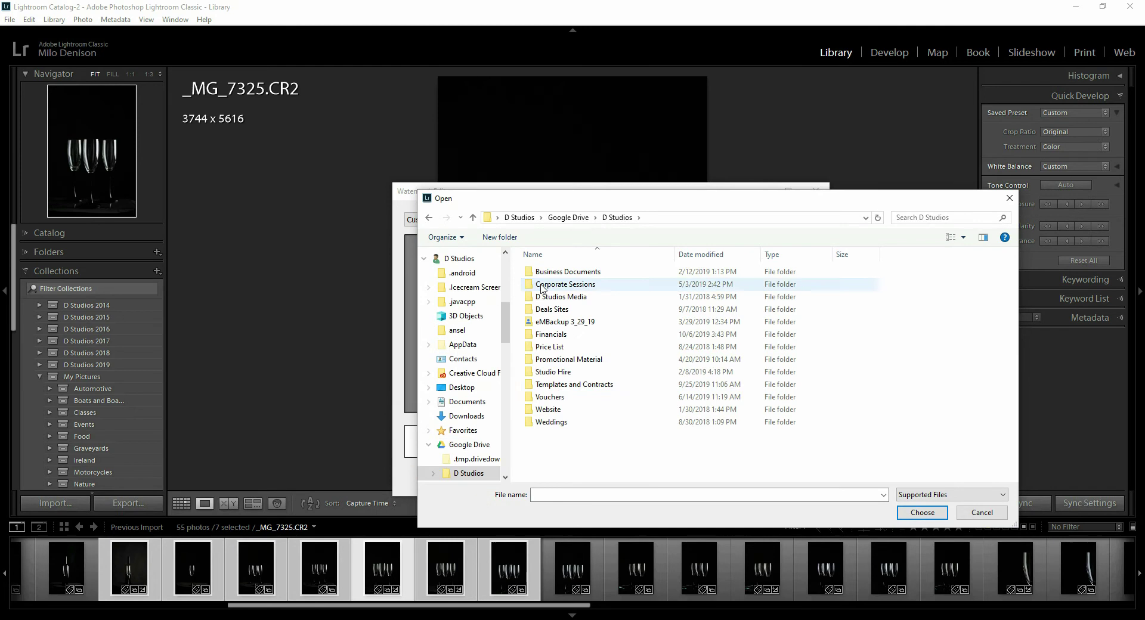
double_click(563, 360)
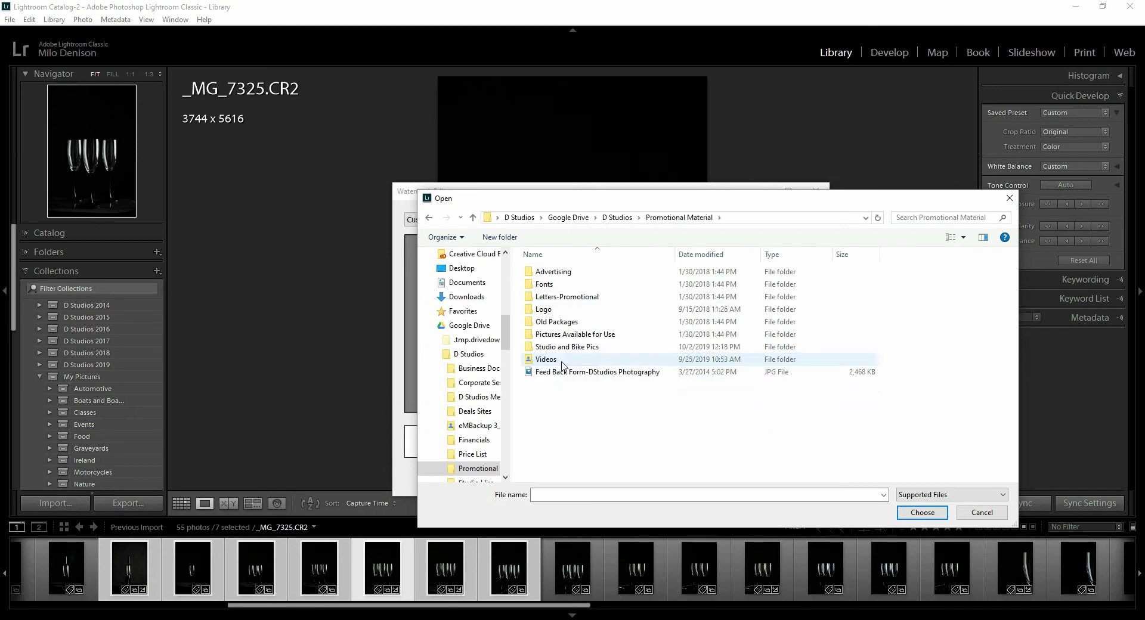
left_click(556, 310)
double_click(556, 316)
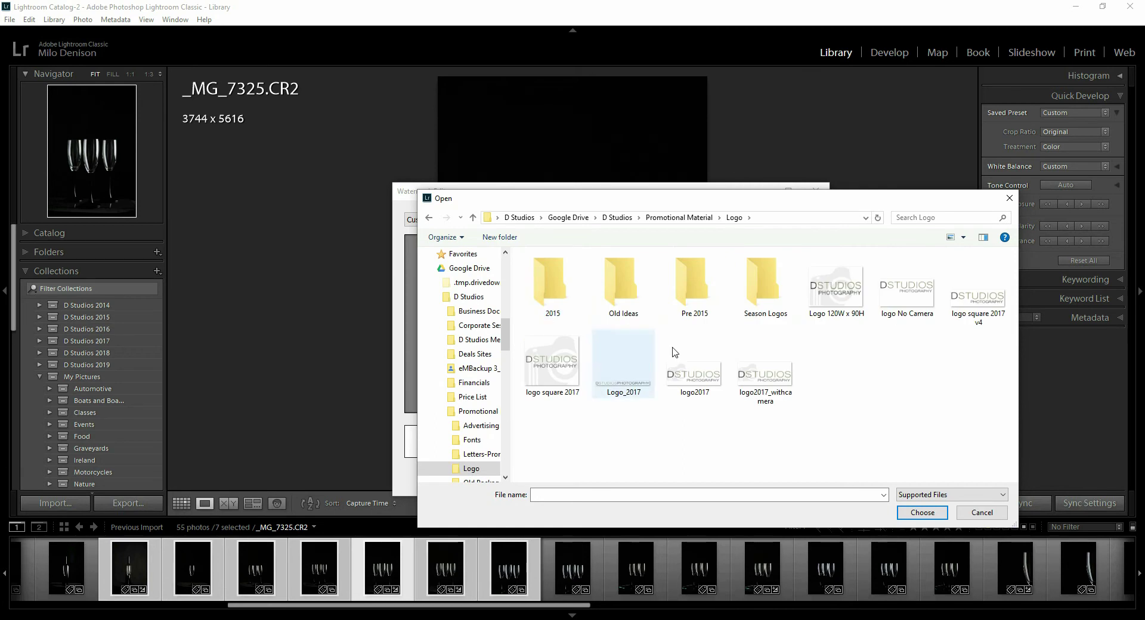
left_click(710, 375)
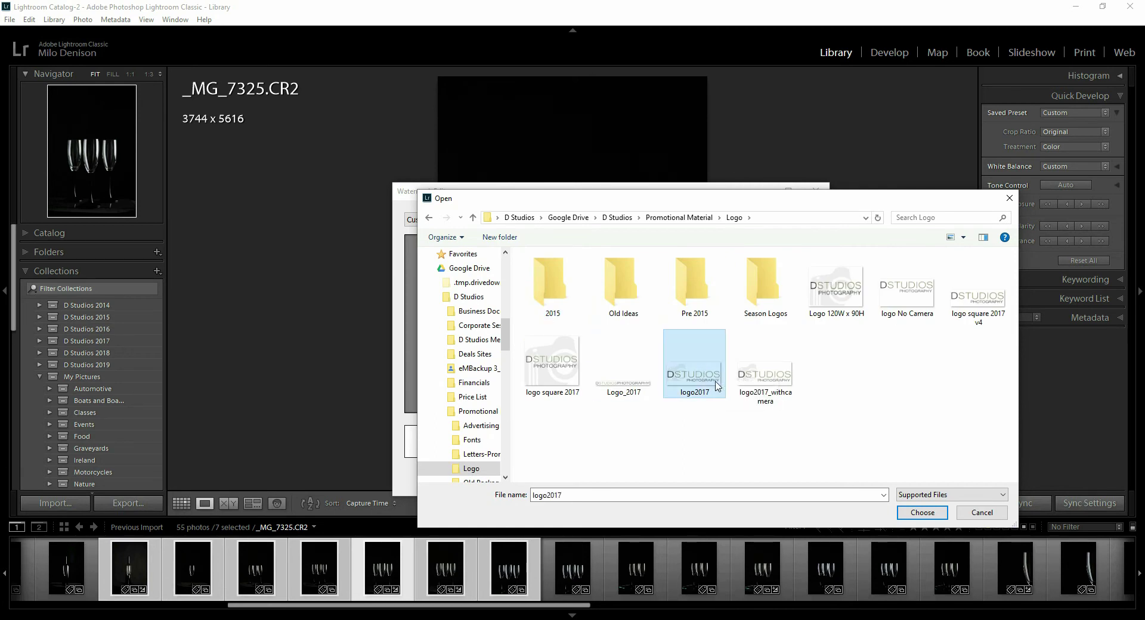
left_click(922, 512)
- Swap the watermark graphic for the logo2017_withcamera image
scroll(716, 392, "down", 3)
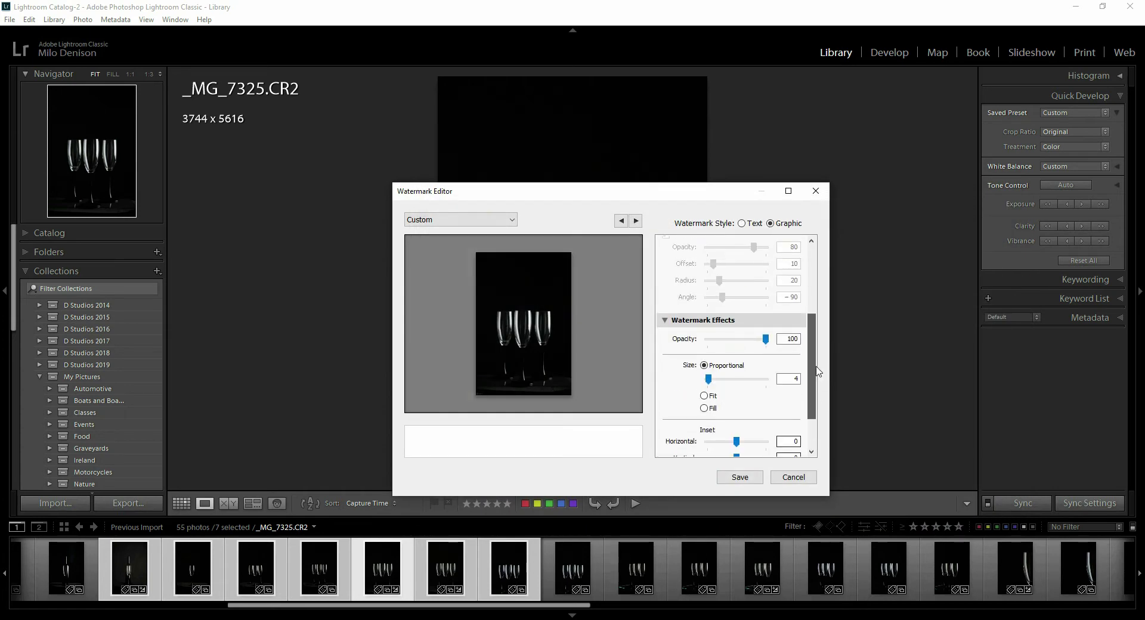
scroll(814, 312, "up", 3)
scroll(815, 312, "up", 1)
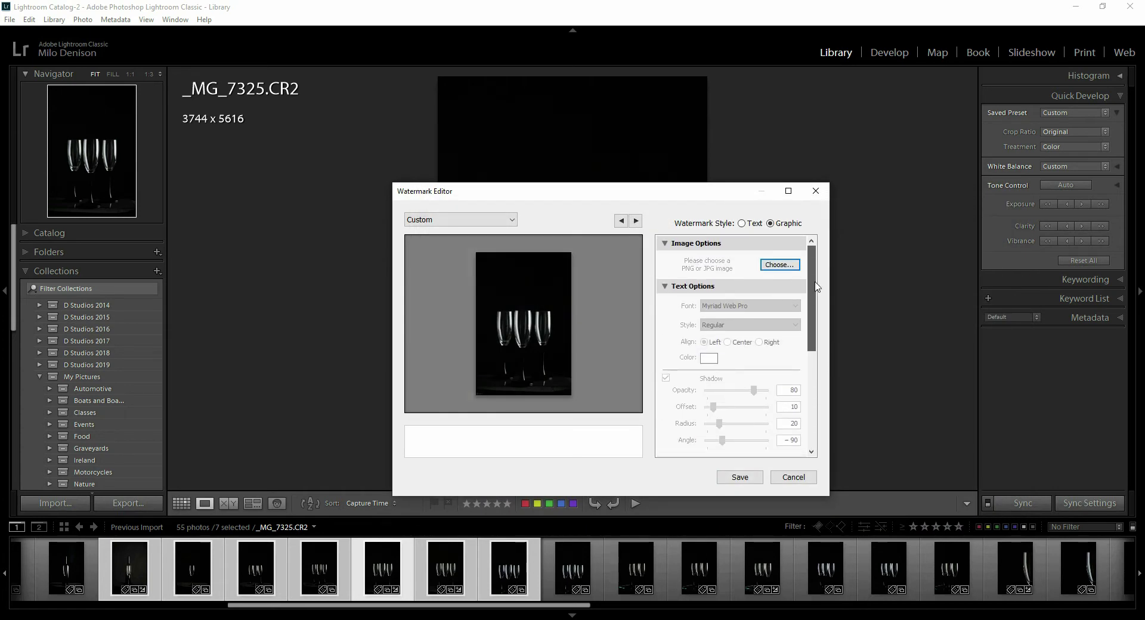
left_click(791, 266)
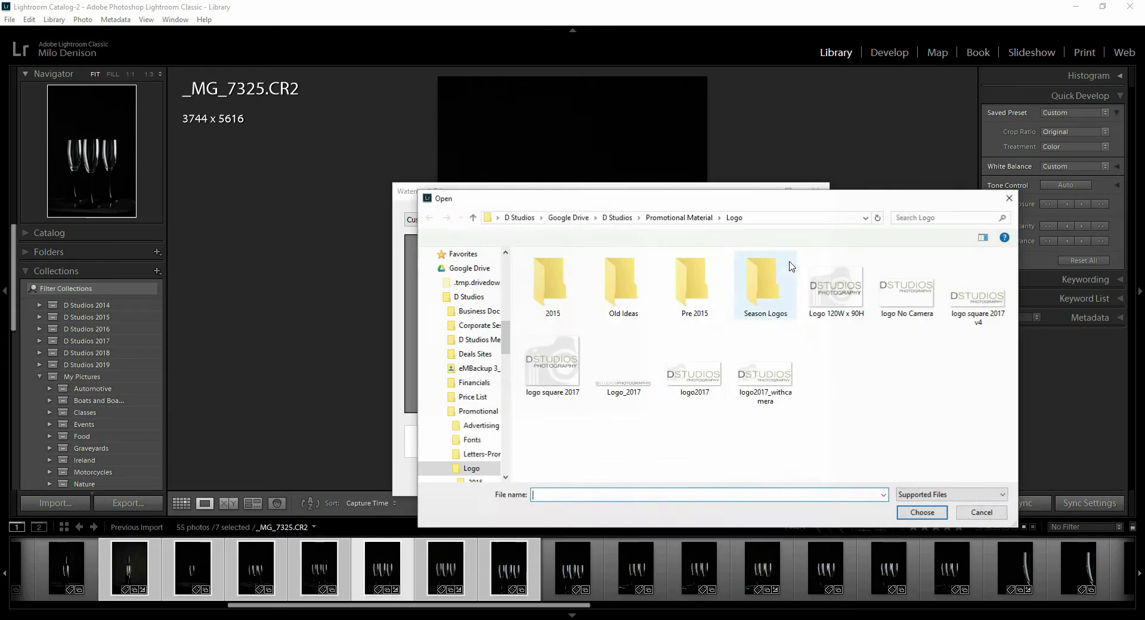
left_click(758, 373)
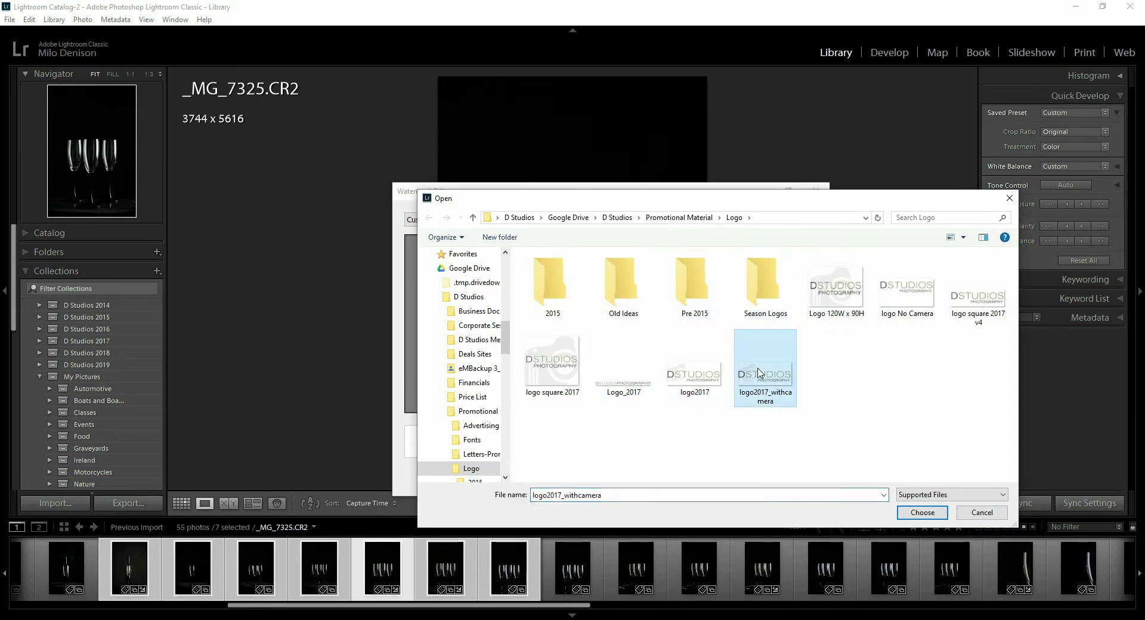
left_click(922, 512)
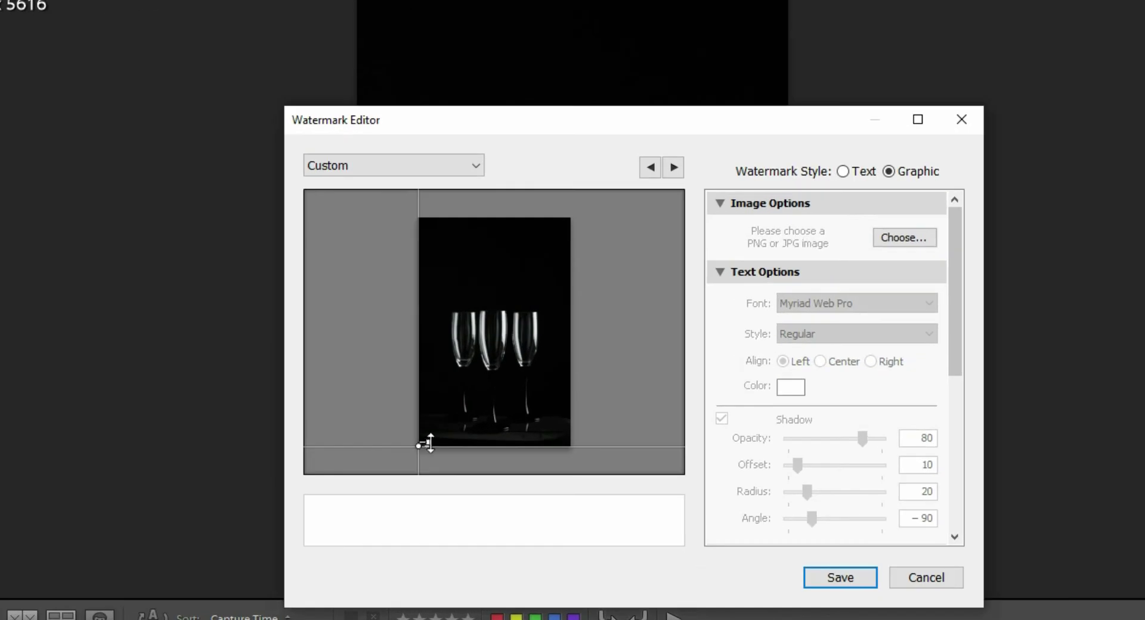
- Enlarge the STUDIOS logo, set horizontal and vertical inset to 5, and anchor it top-left
left_click_drag(428, 443, 484, 419)
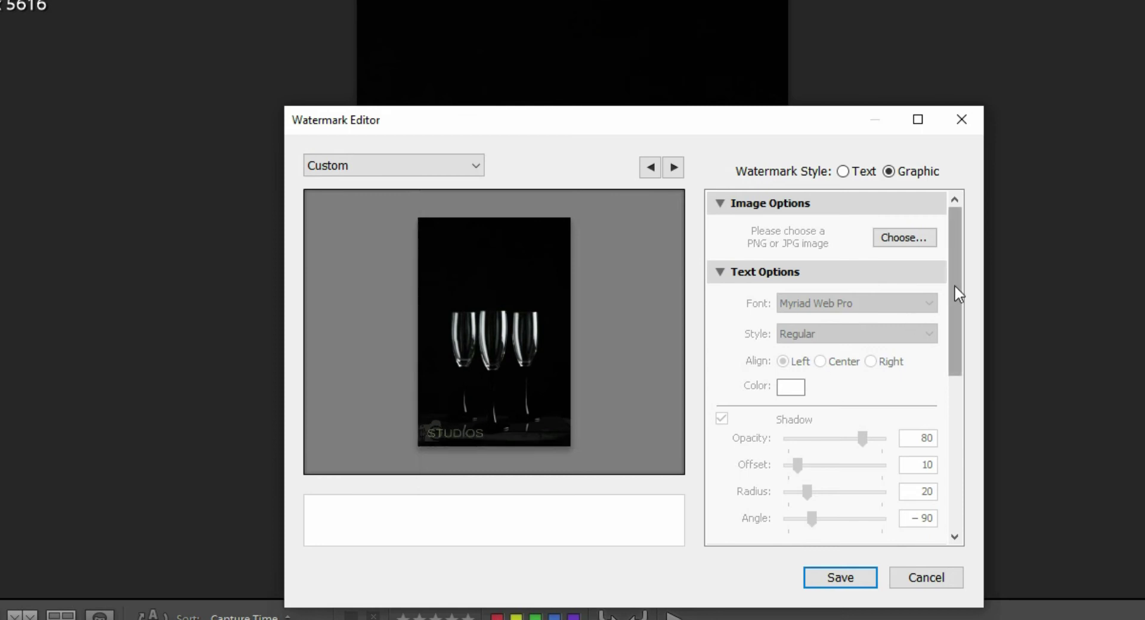
left_click_drag(956, 290, 959, 433)
left_click(956, 427)
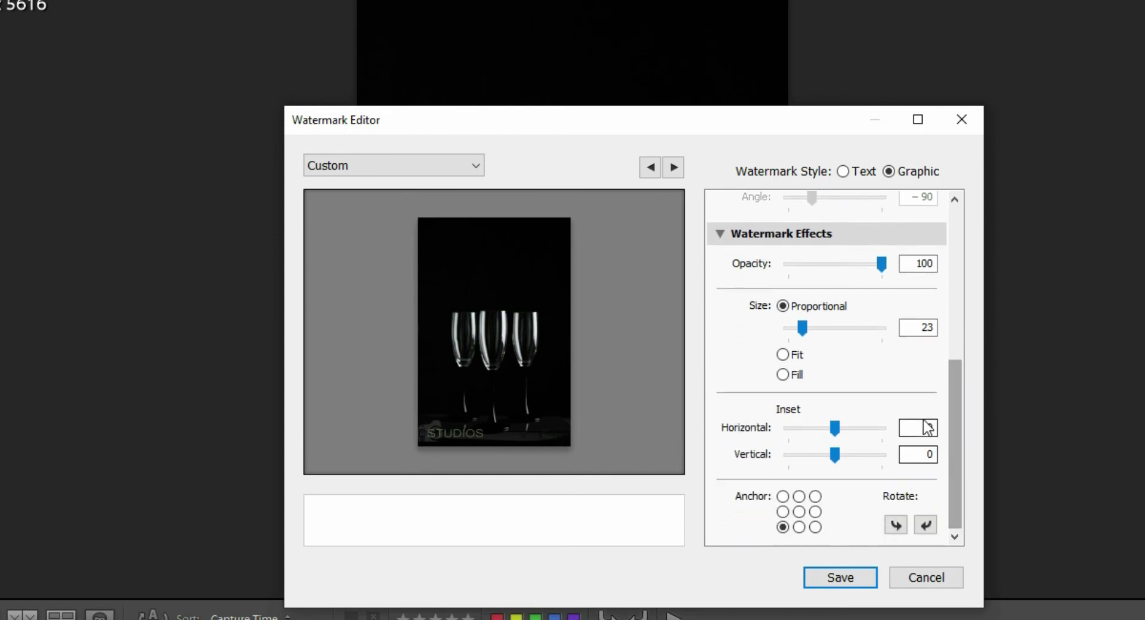
type("5")
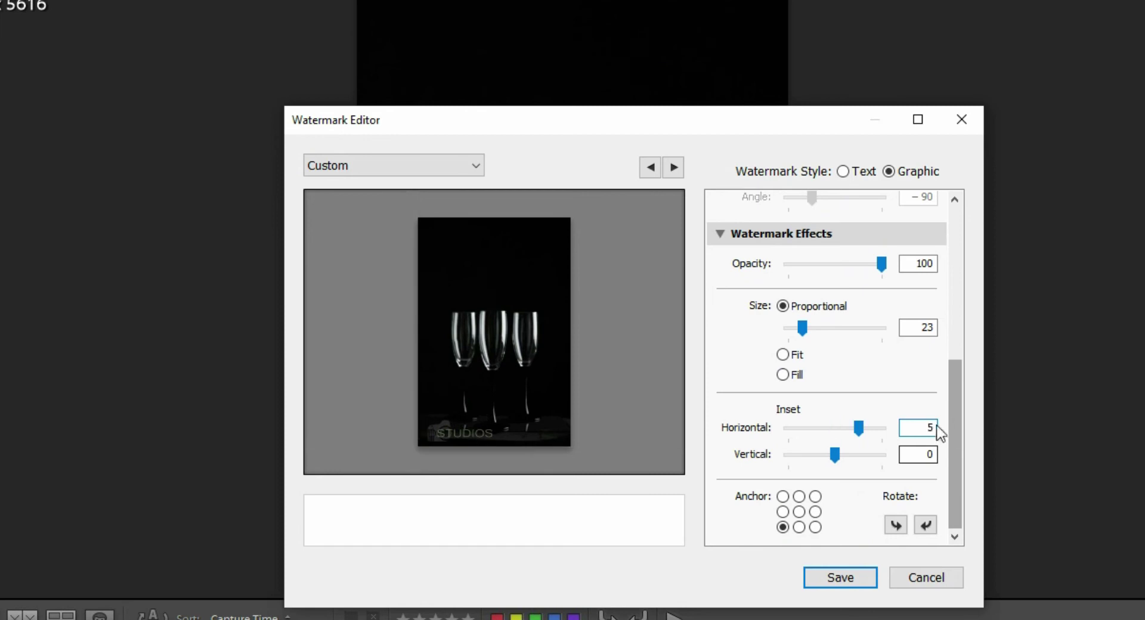
key("Tab")
type("5")
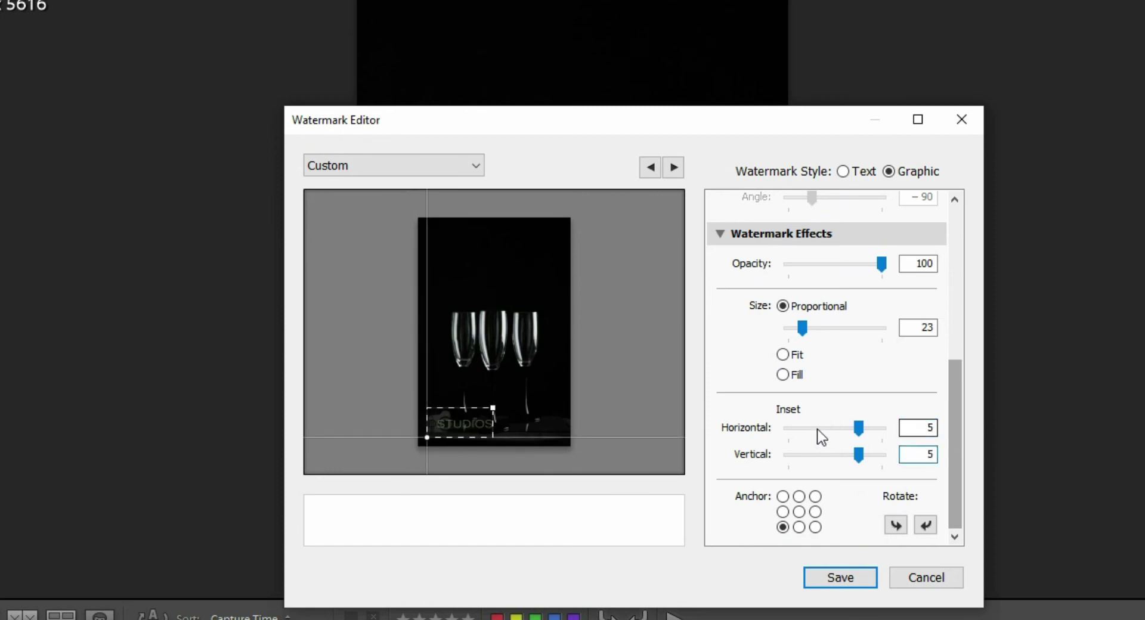
left_click(785, 498)
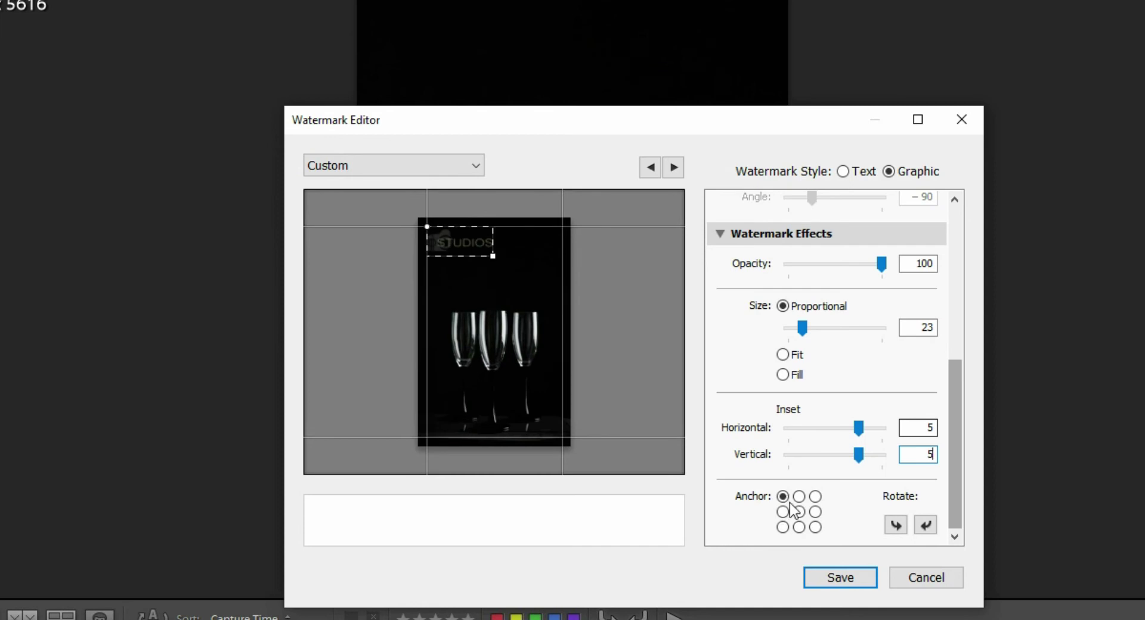
- Save the logo watermark settings as a new preset named 'Demo 2'
left_click(841, 579)
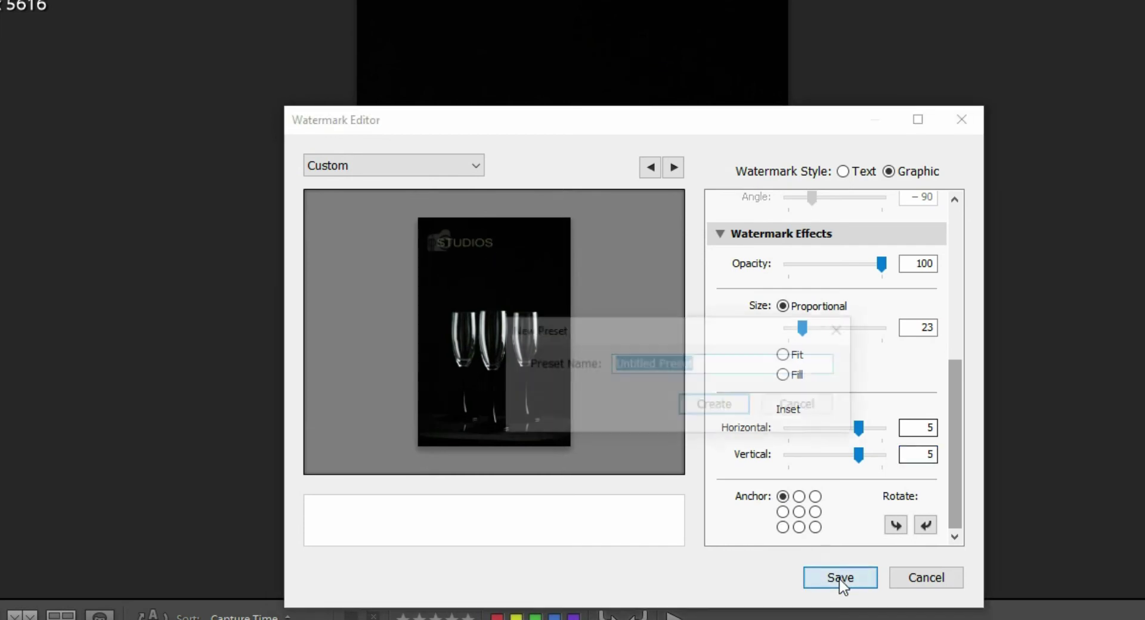
type("Dem")
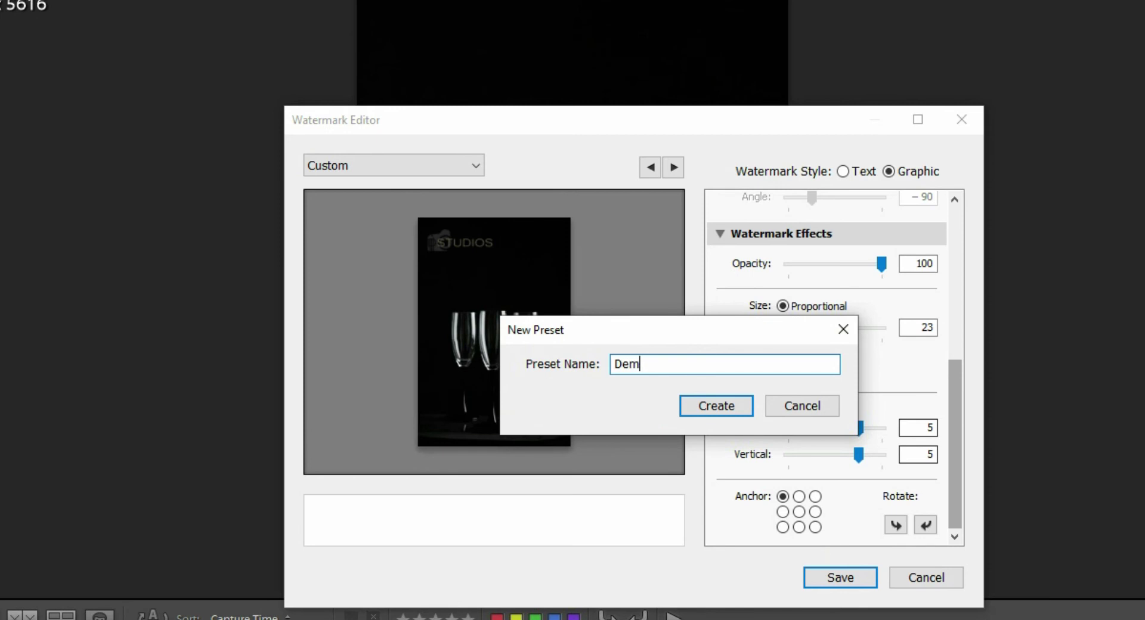
type("o 2")
left_click(699, 409)
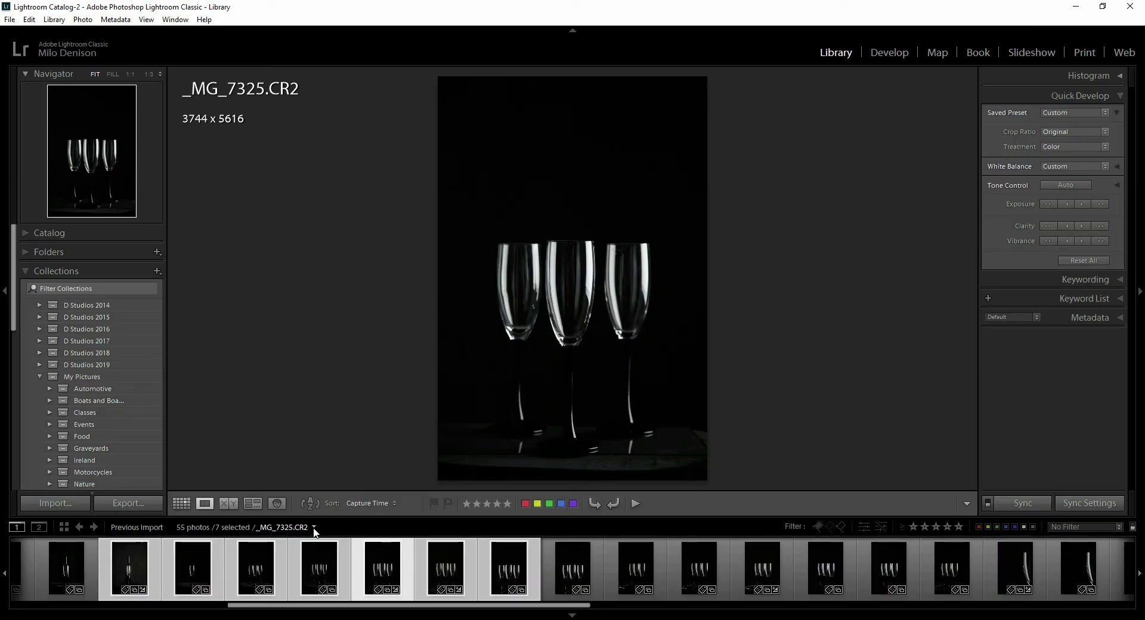
- Choose the Demo 2 watermark in Export's Watermarking section and export using unique file names
scroll(570, 571, "down", 5)
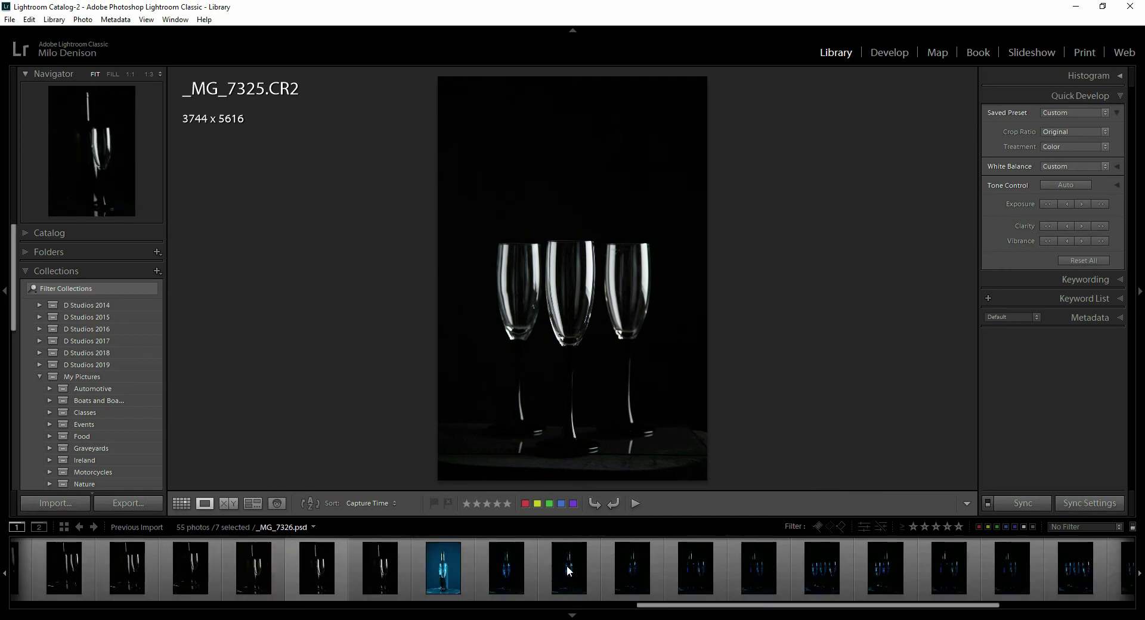
scroll(566, 571, "up", 6)
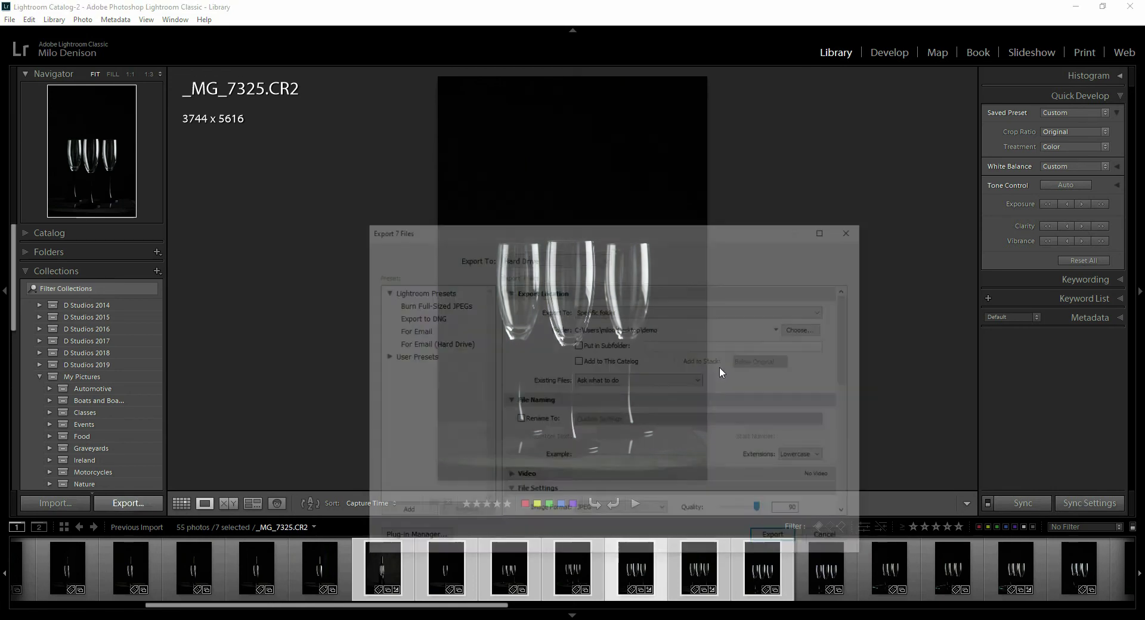
left_click_drag(851, 343, 851, 469)
left_click(677, 445)
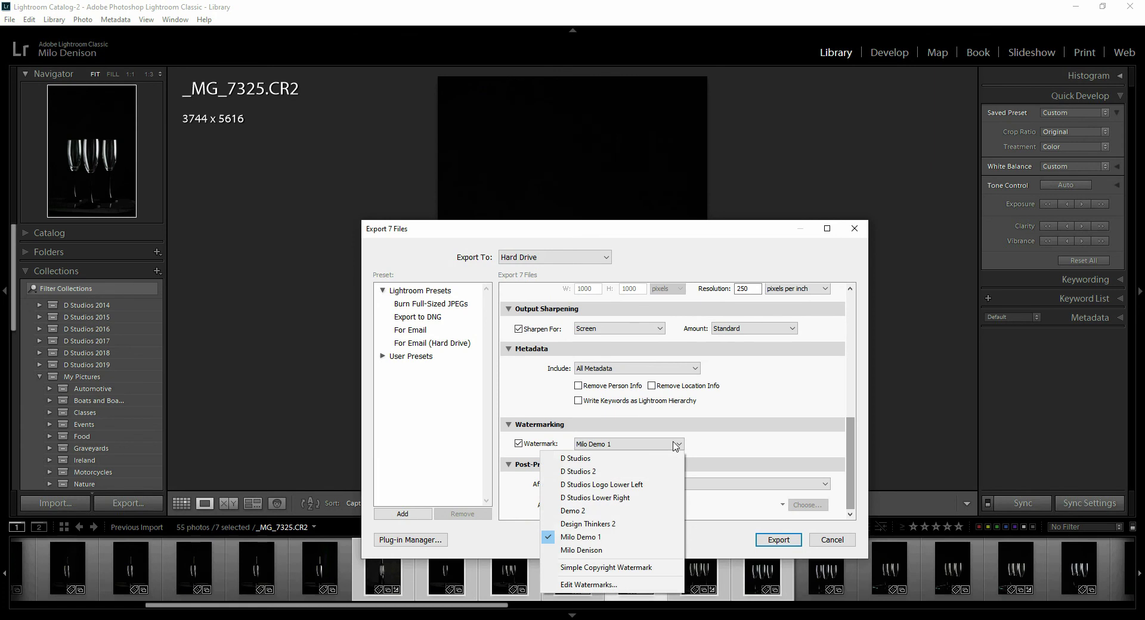
left_click(625, 510)
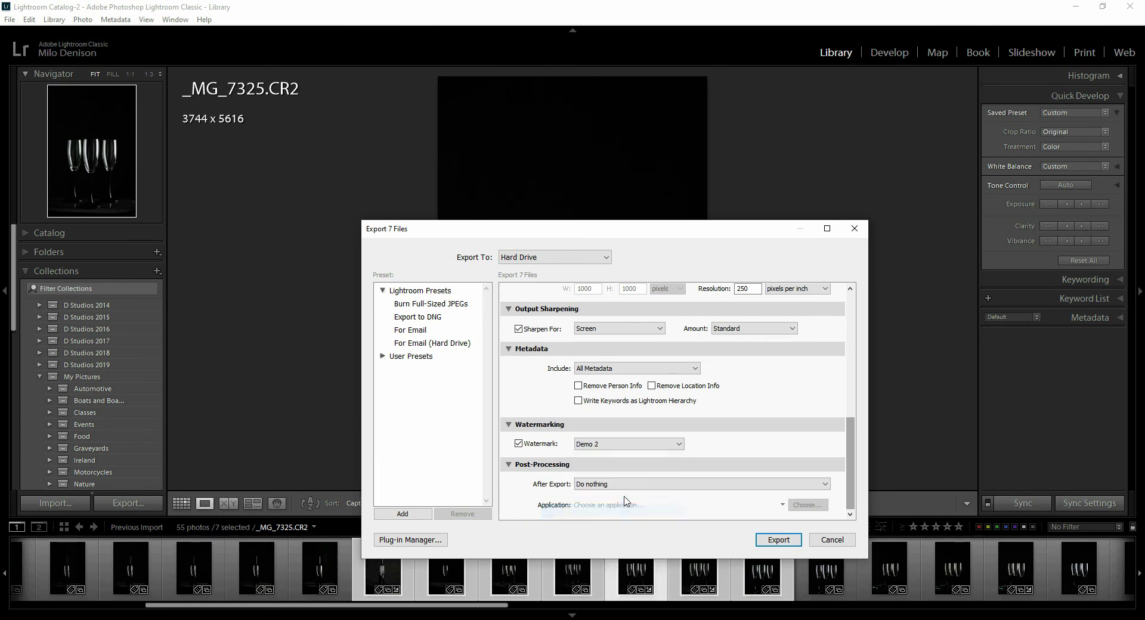
left_click(784, 540)
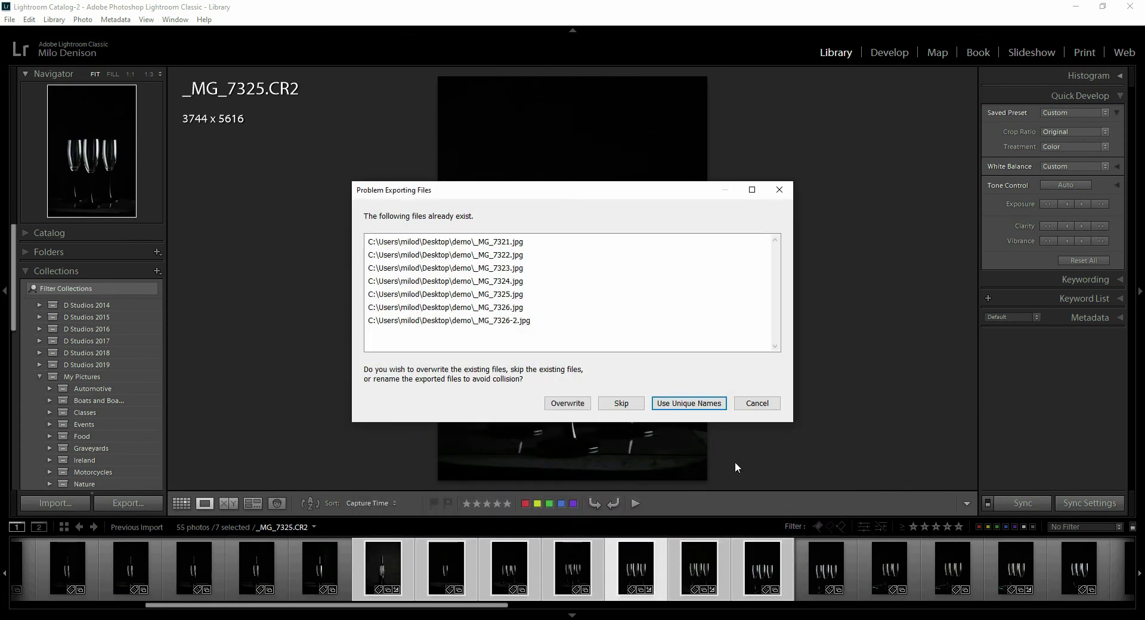
left_click(688, 403)
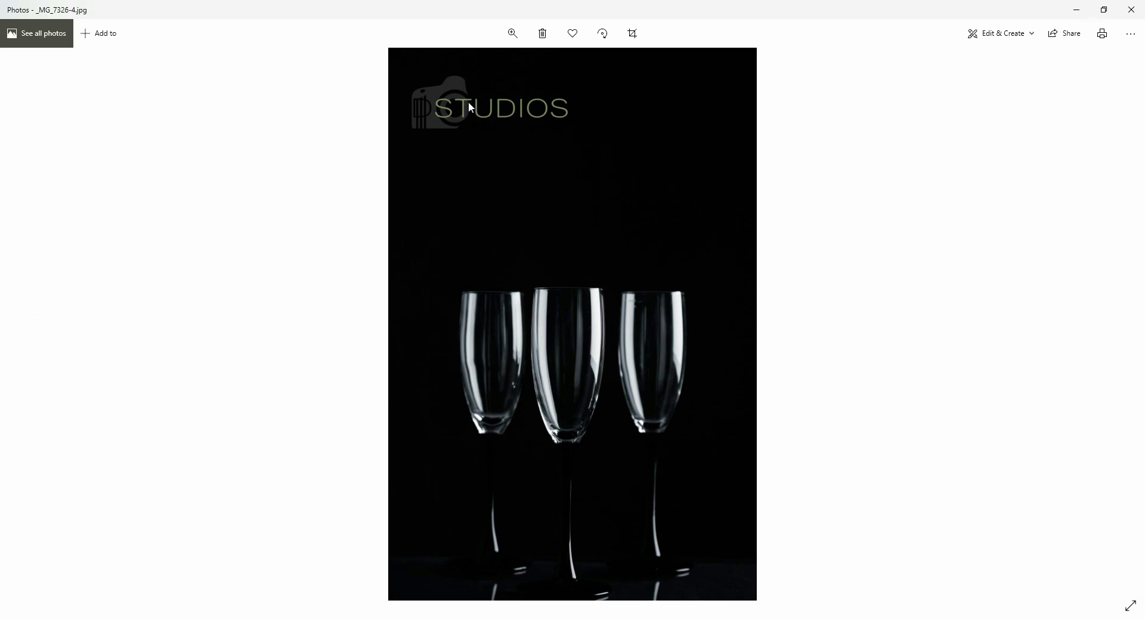
- Close the Photos viewer showing _MG_7326-4.jpg
left_click(1131, 10)
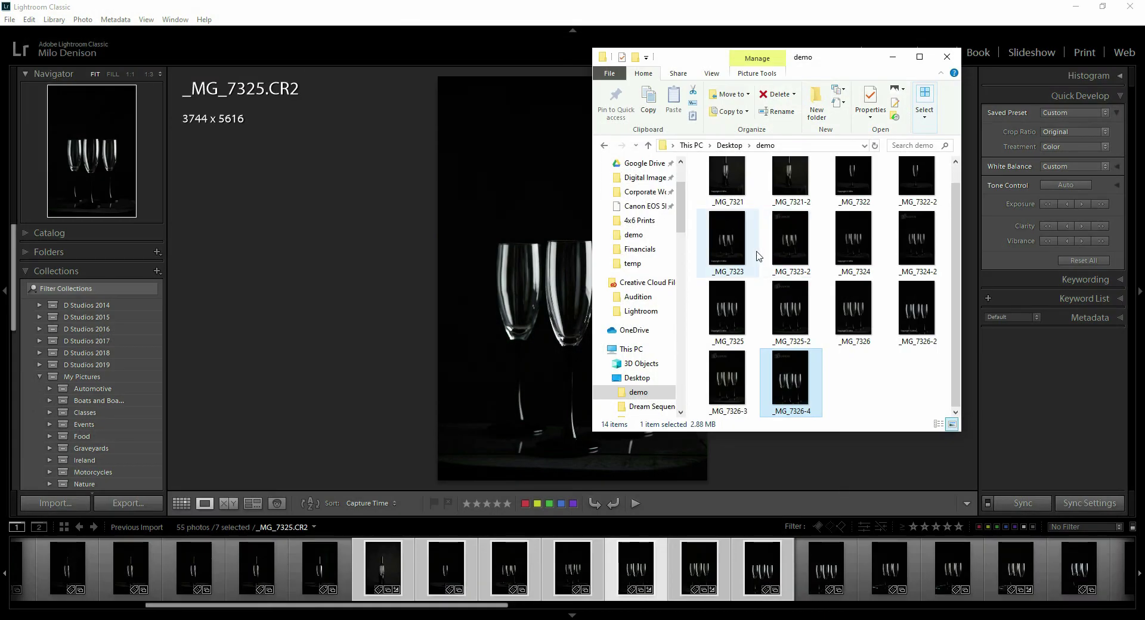
- Bring Lightroom forward and open the Watermark Editor from the Edit menu
left_click(201, 5)
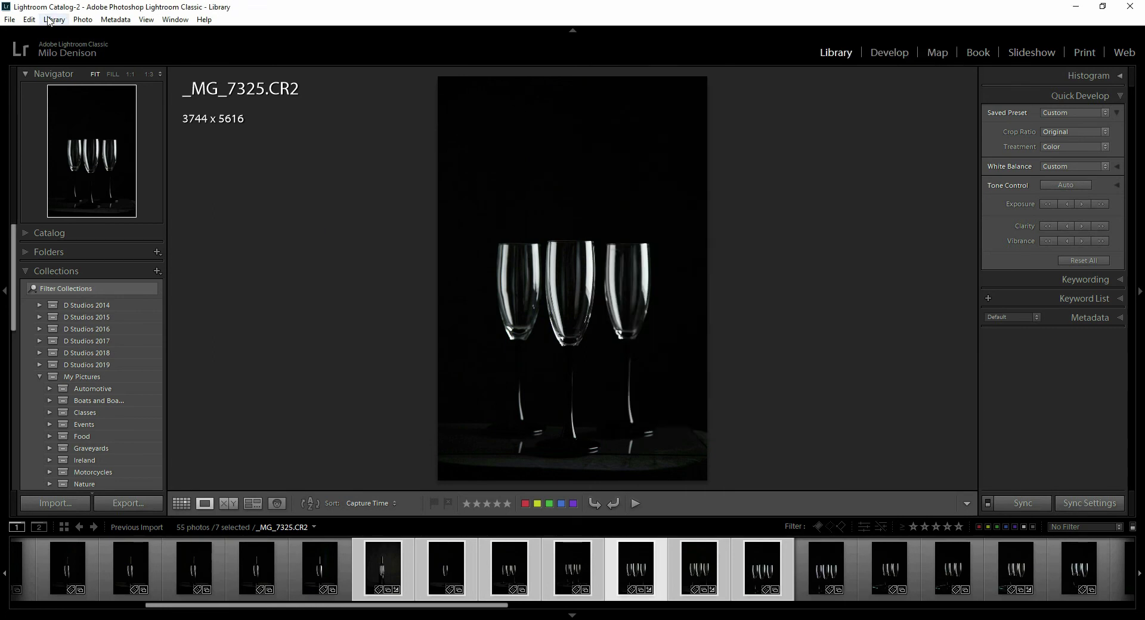
left_click(29, 19)
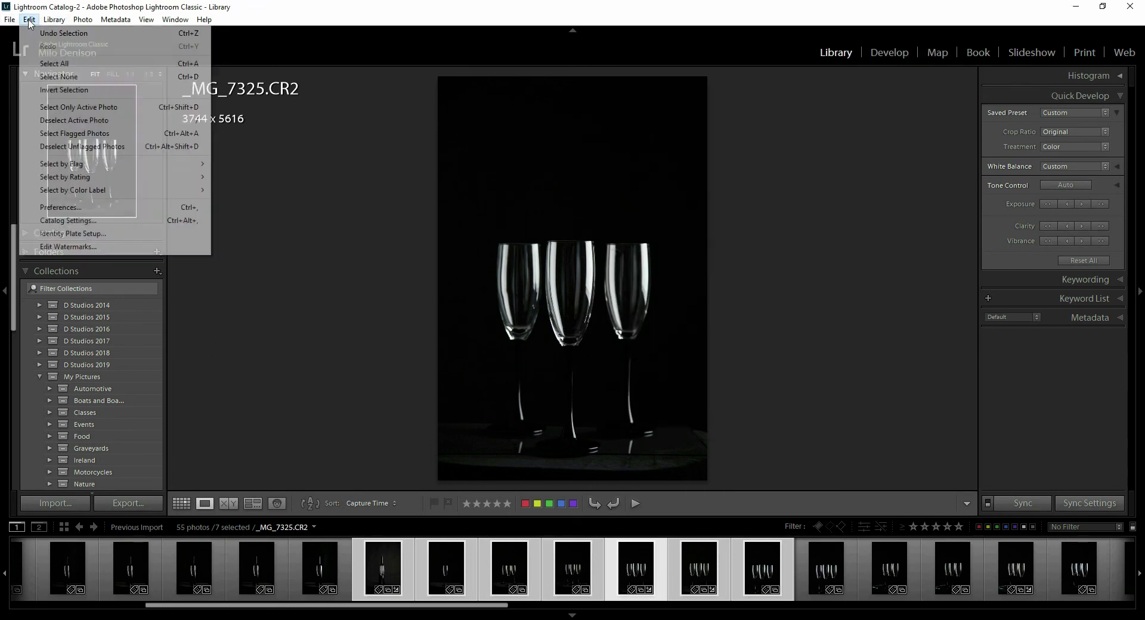
left_click(78, 247)
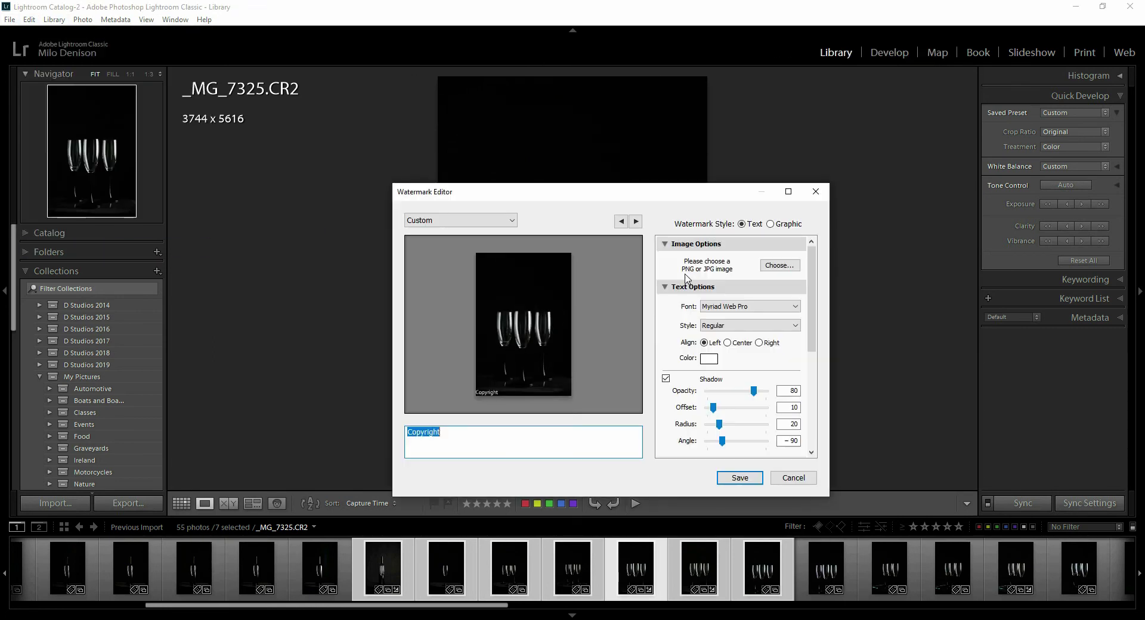
- Load the saved copyright text preset and append 'D' to its copyright text
left_click(501, 222)
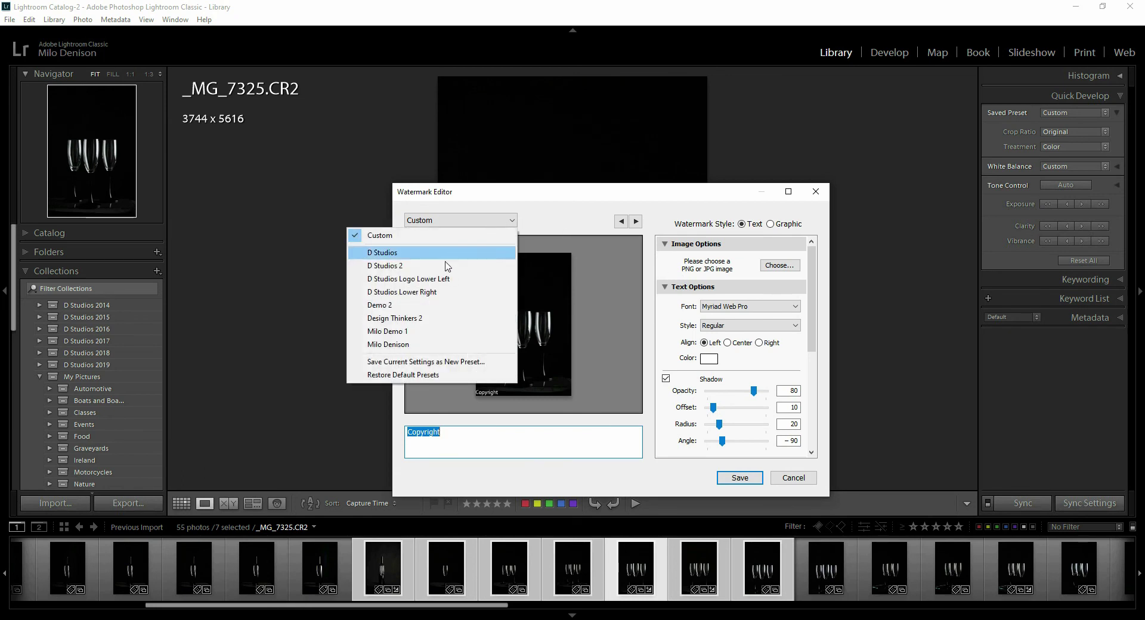
left_click(435, 331)
left_click(442, 432)
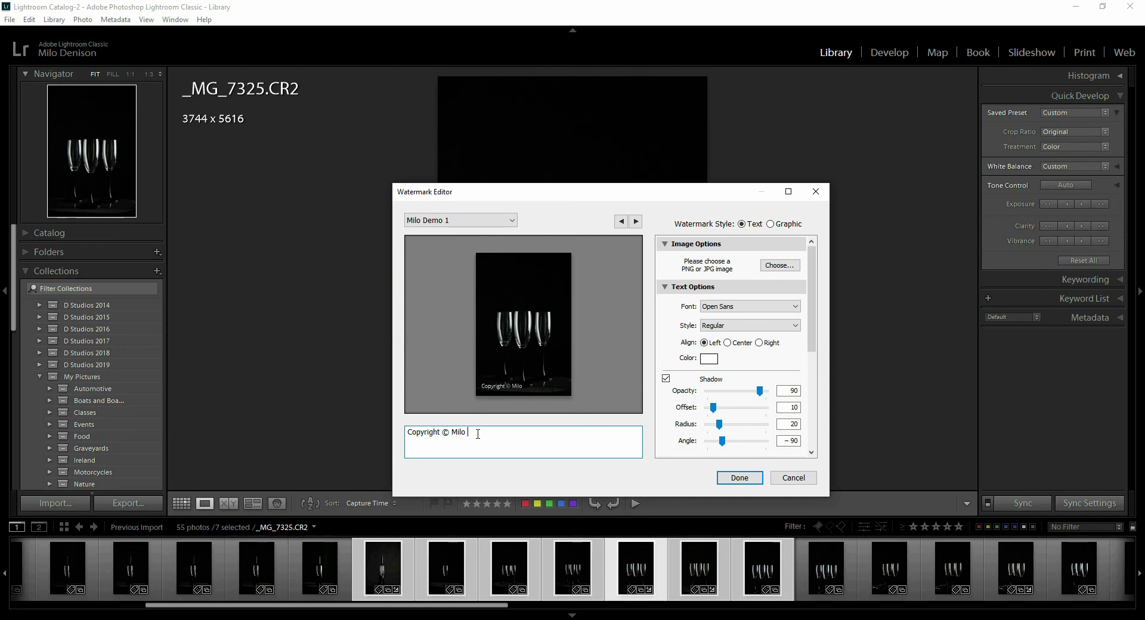
type("D")
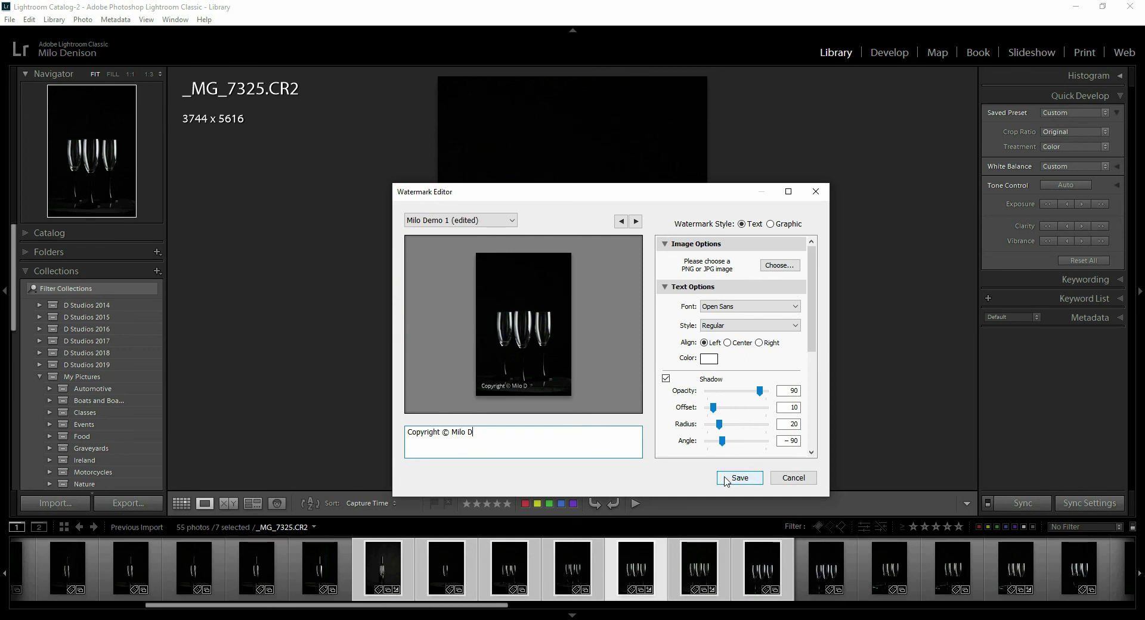
left_click(486, 221)
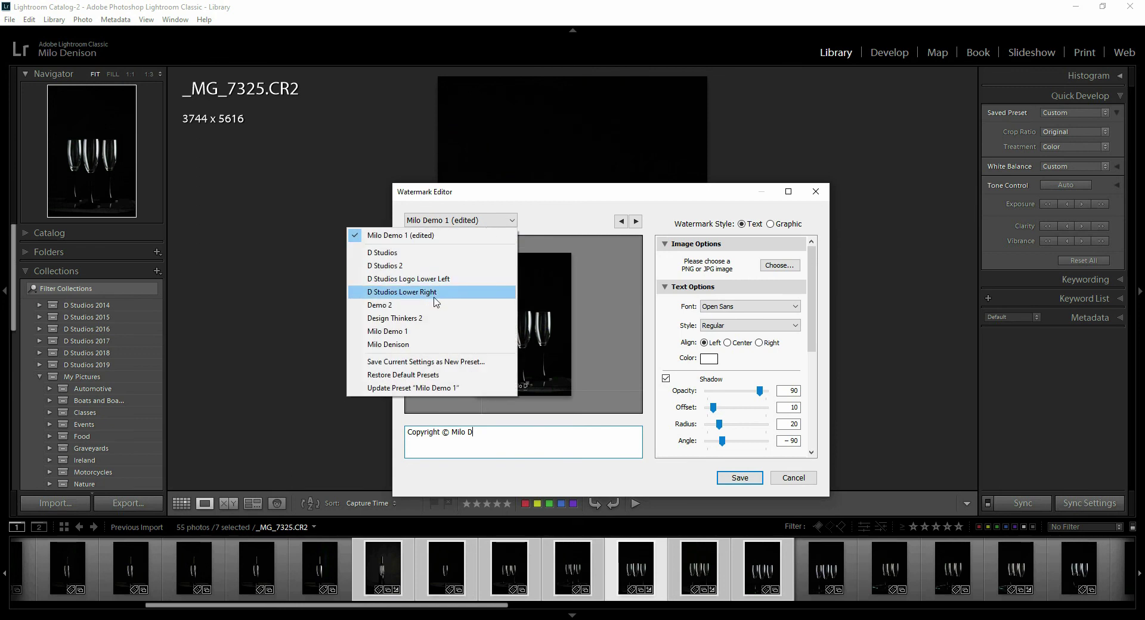
- Review the Demo 2 logo watermark, cancel the editor, then view and close _MG_7326-4 in Photos
left_click(513, 304)
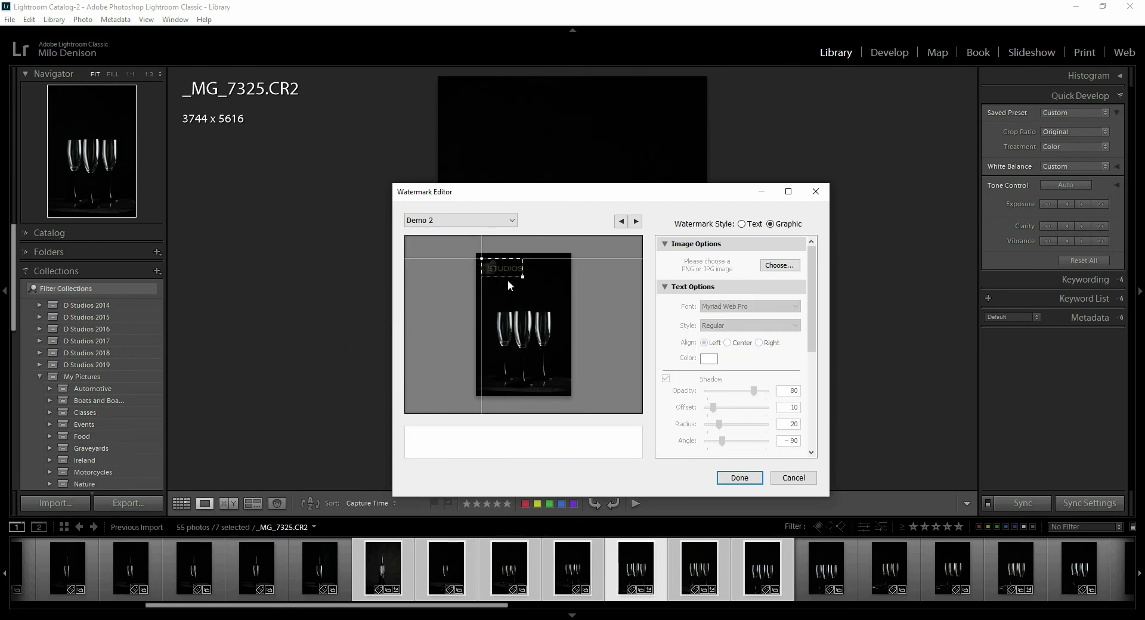
left_click_drag(523, 277, 537, 284)
left_click(779, 266)
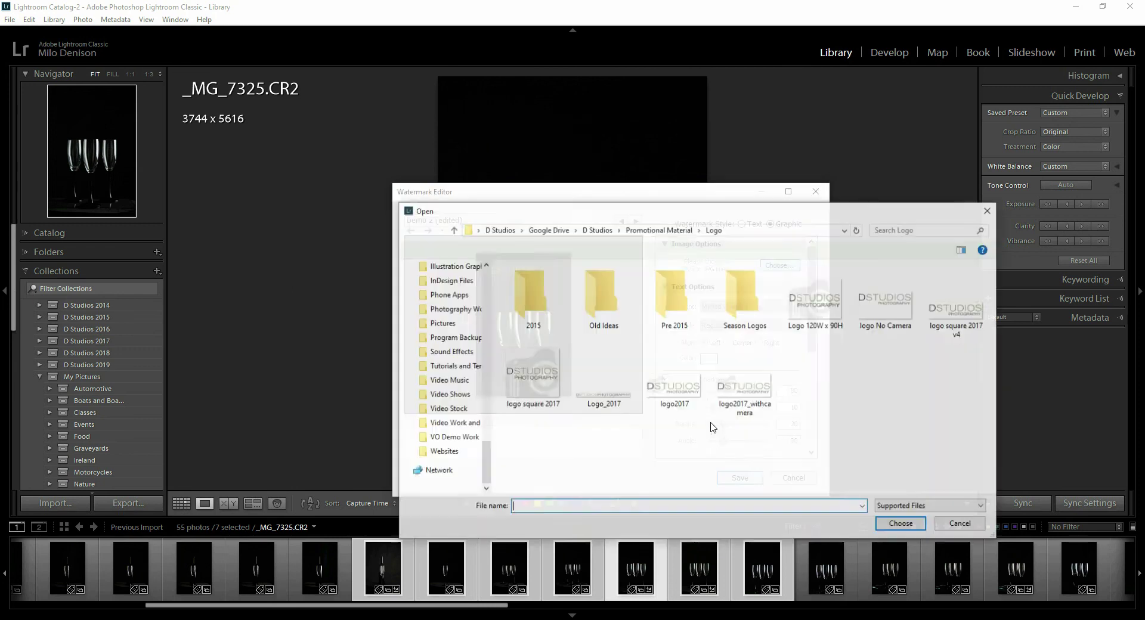
left_click(961, 524)
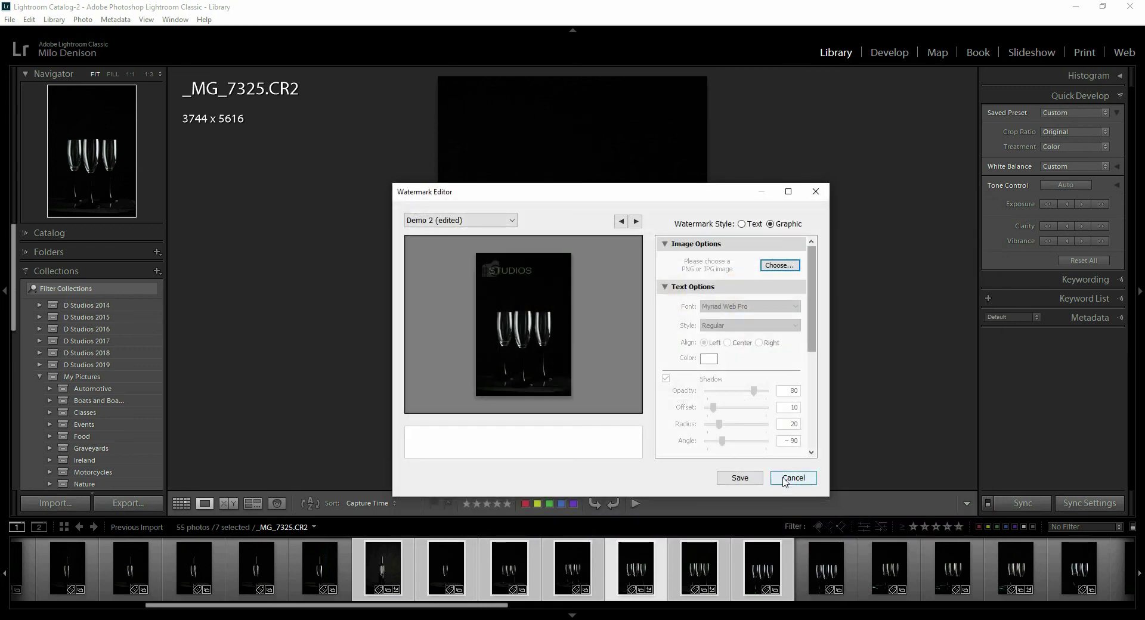
left_click(785, 481)
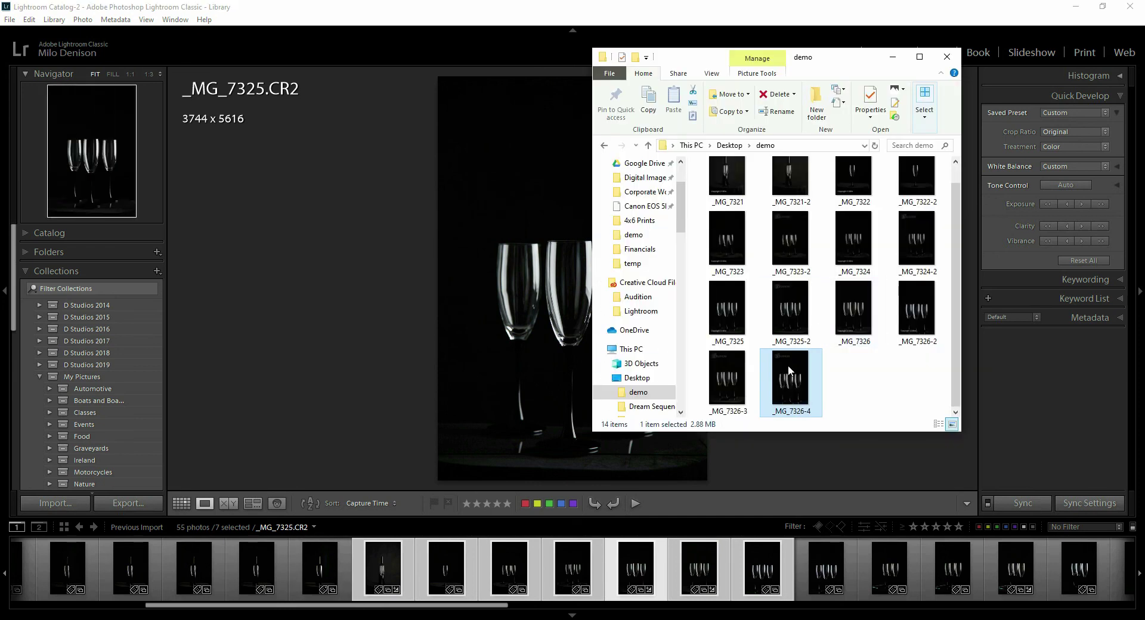
double_click(789, 365)
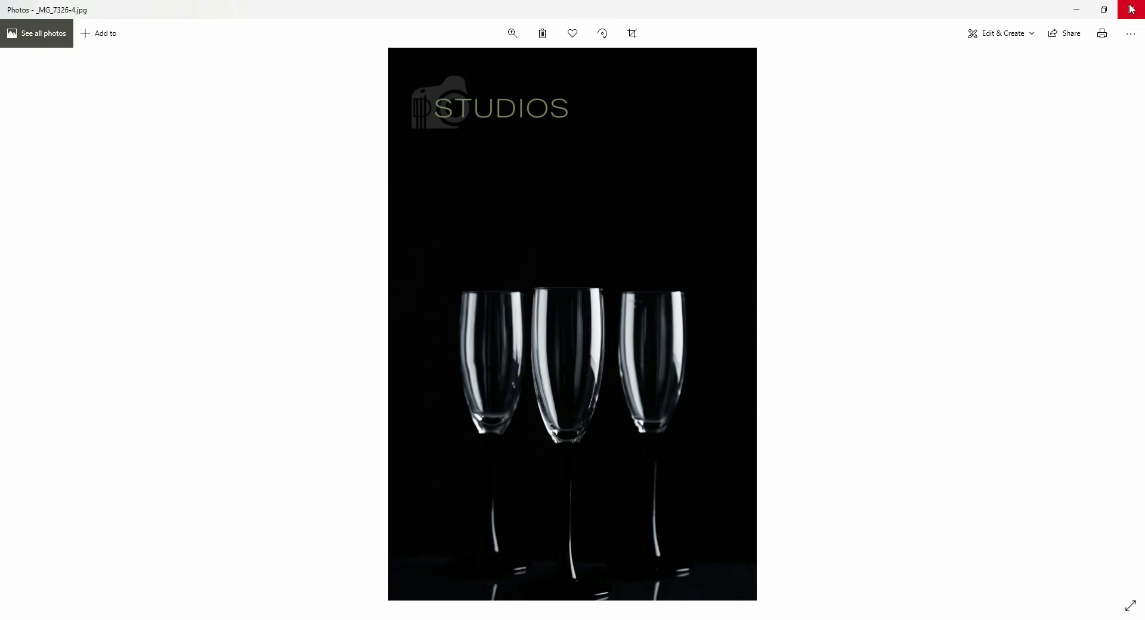
left_click(1132, 9)
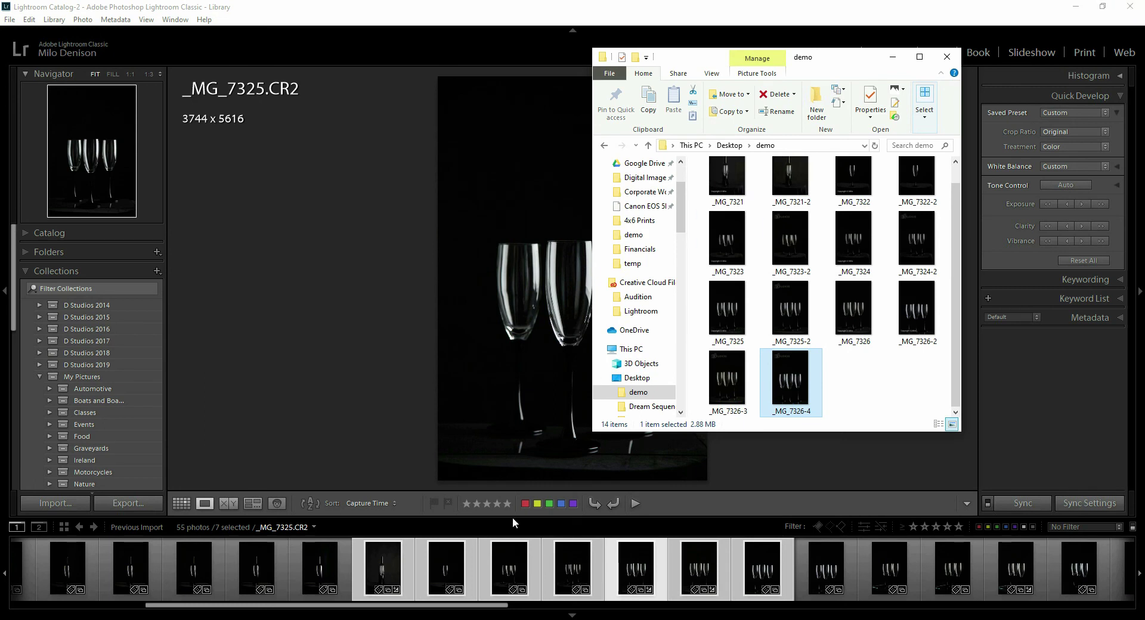